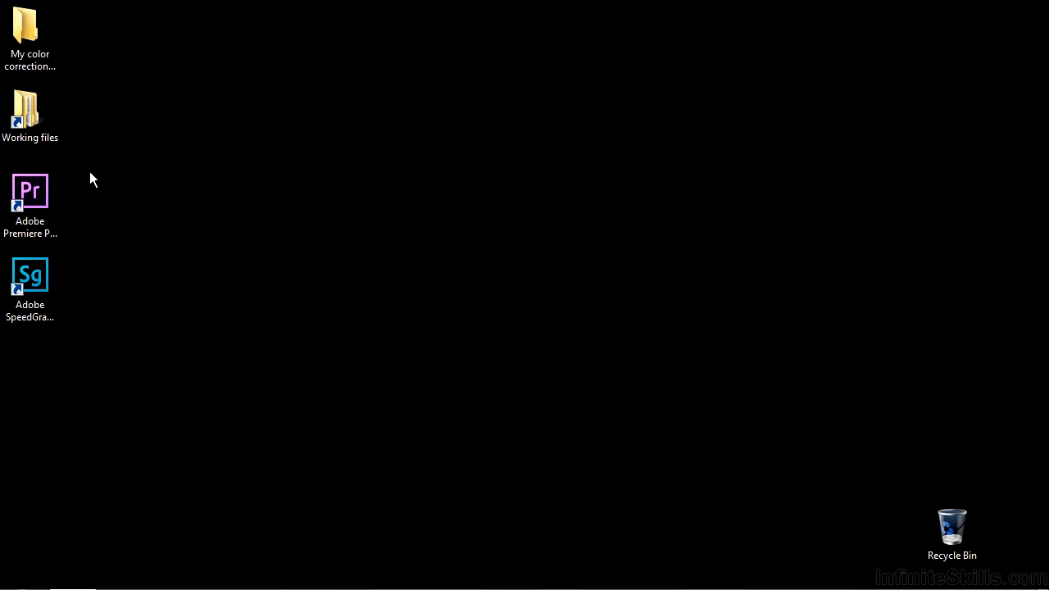
- Open the effects.prproj project from the Premiere Pro projects folder inside Working files
double_click(45, 116)
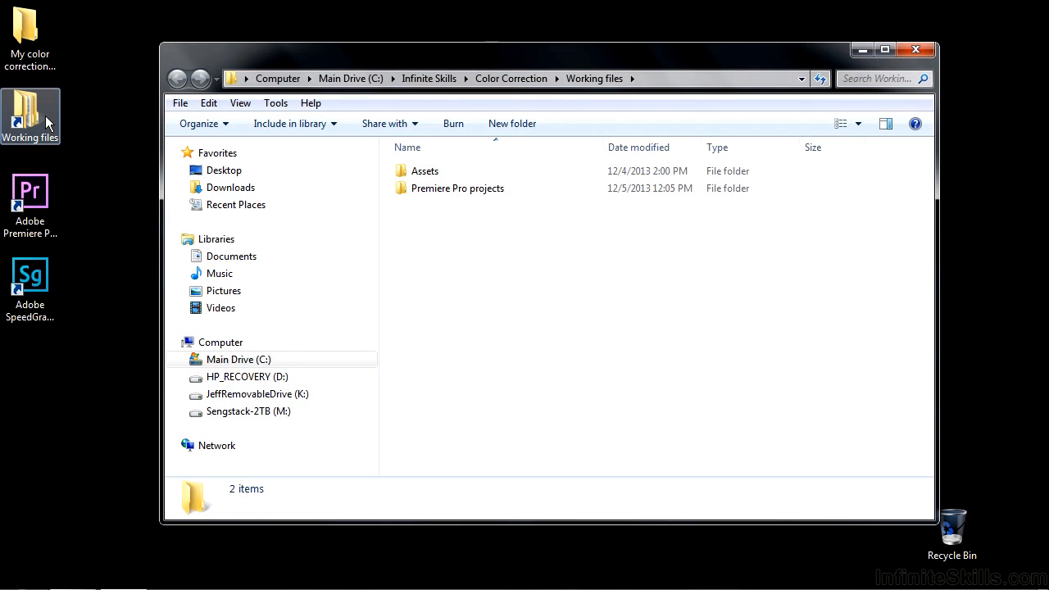
double_click(427, 189)
double_click(461, 208)
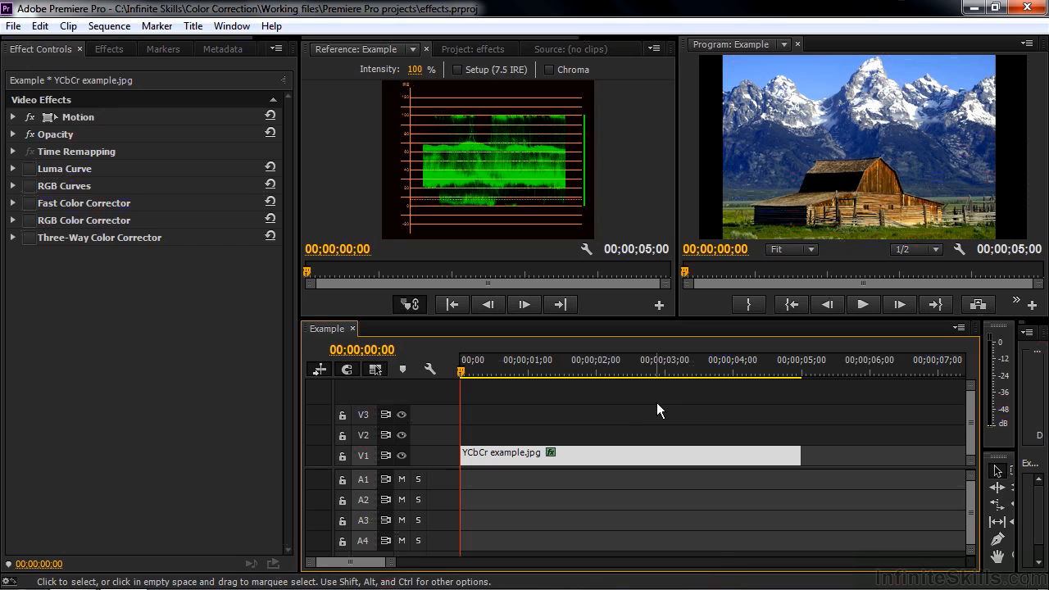
- Expand the Color Correction and Adjust folders under Video Effects to view the available effects
left_click(106, 49)
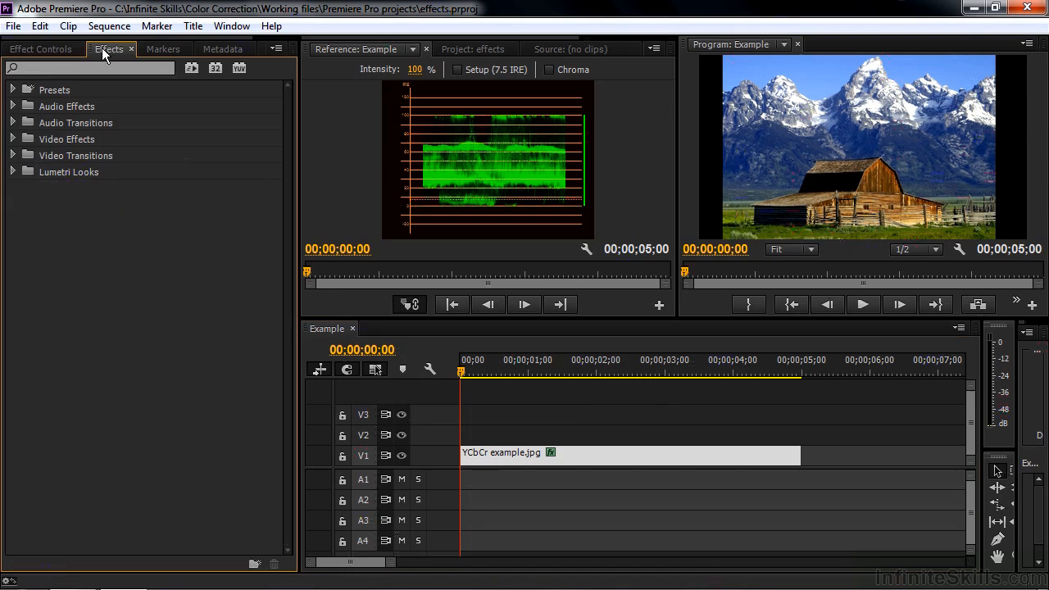
left_click(13, 139)
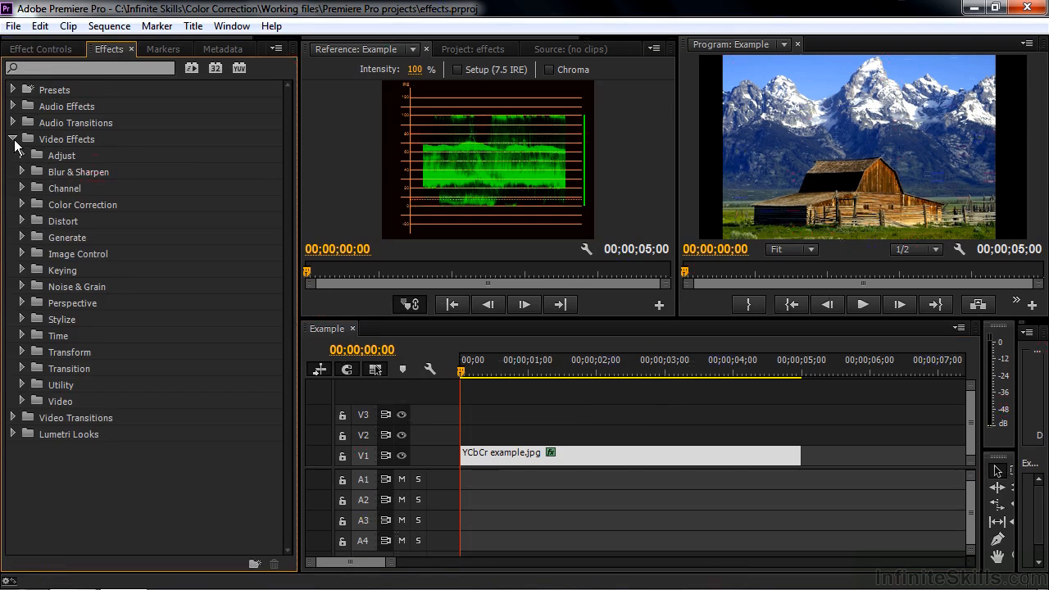
left_click(22, 204)
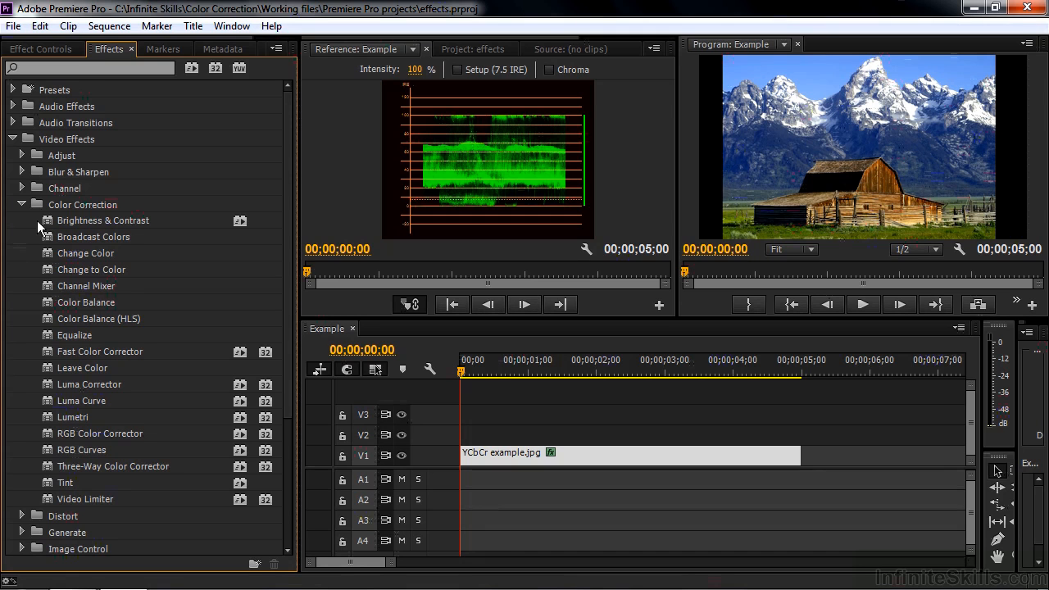
left_click(22, 153)
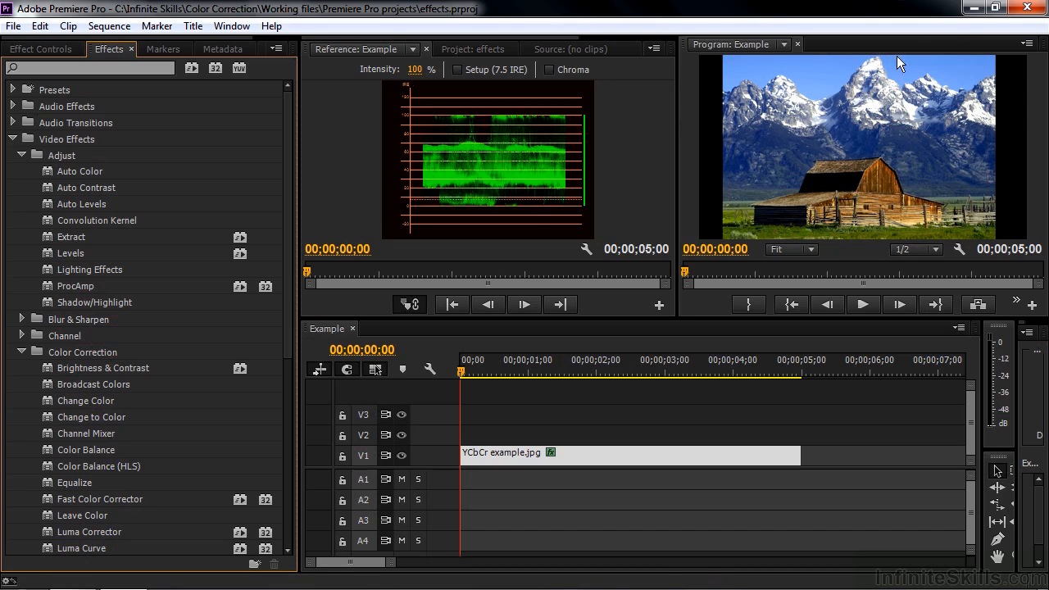
- Minimize Premiere Pro, open PPRoColorCorrectionFX.pdf from the Assets folder inside Working files, and view it at 100% zoom
left_click(972, 10)
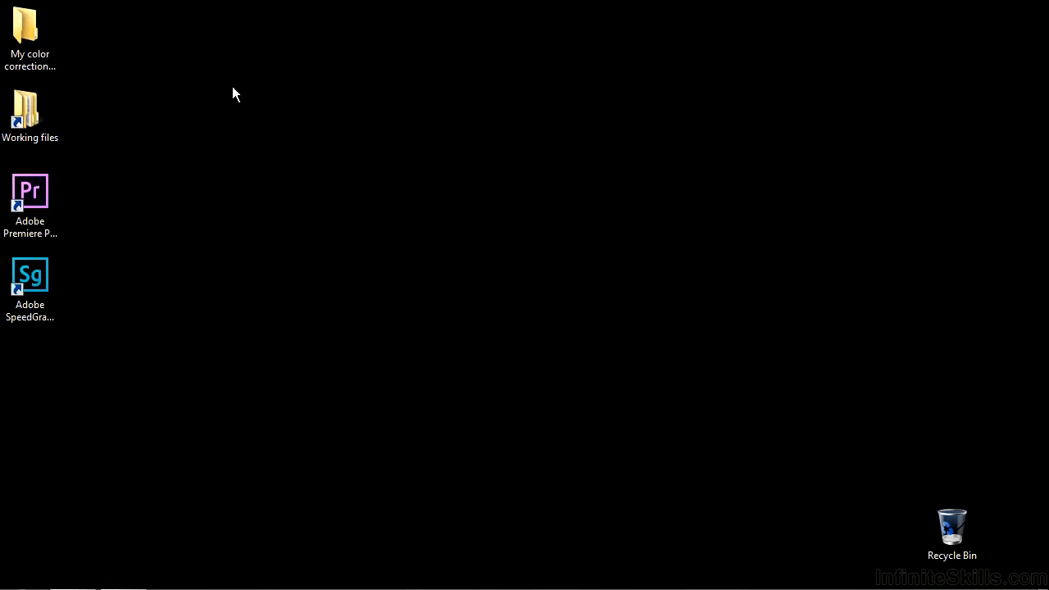
double_click(20, 123)
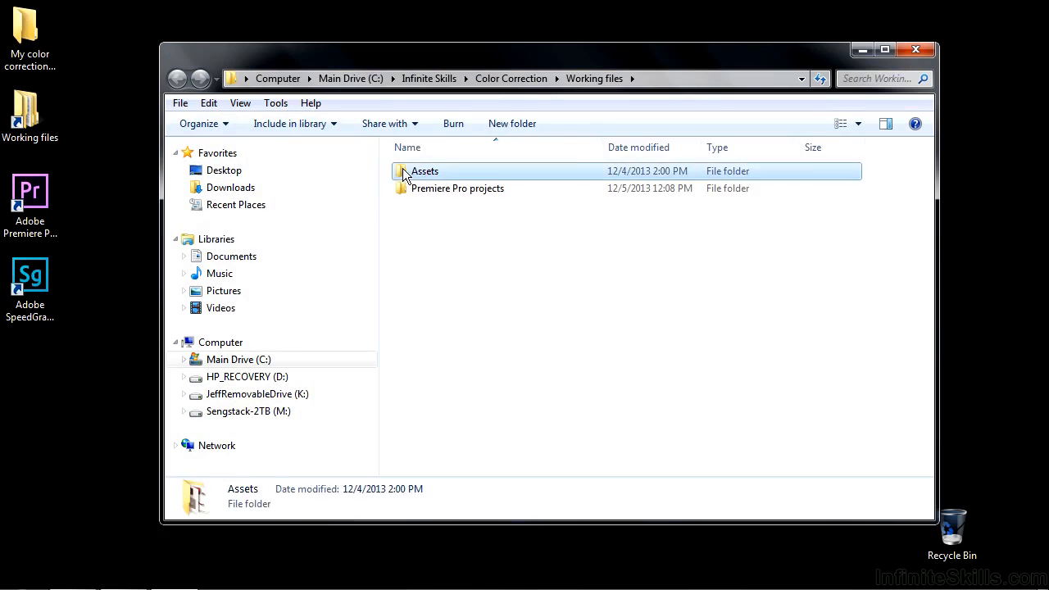
double_click(403, 168)
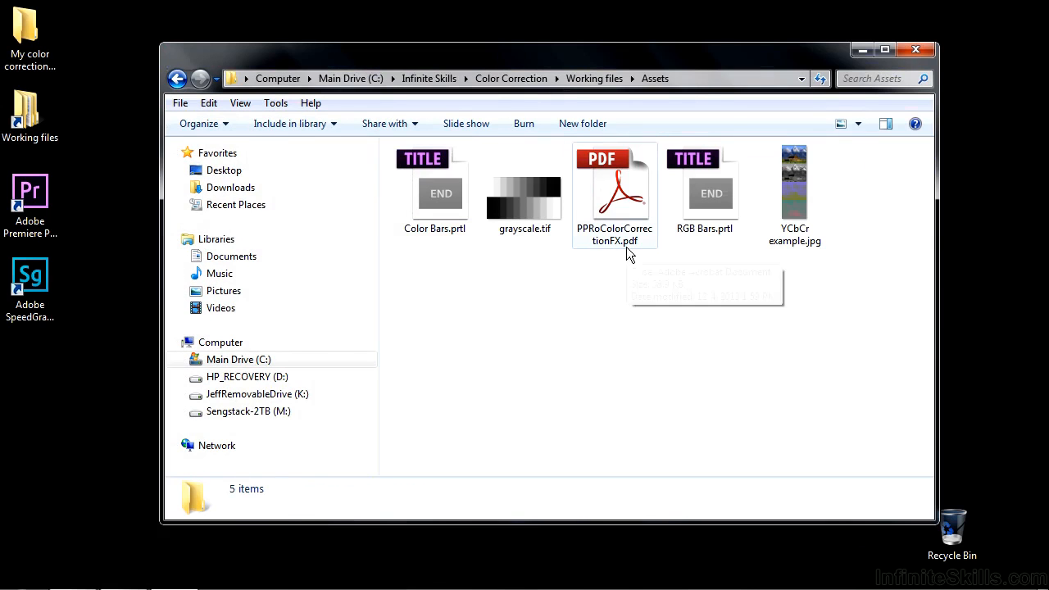
double_click(629, 205)
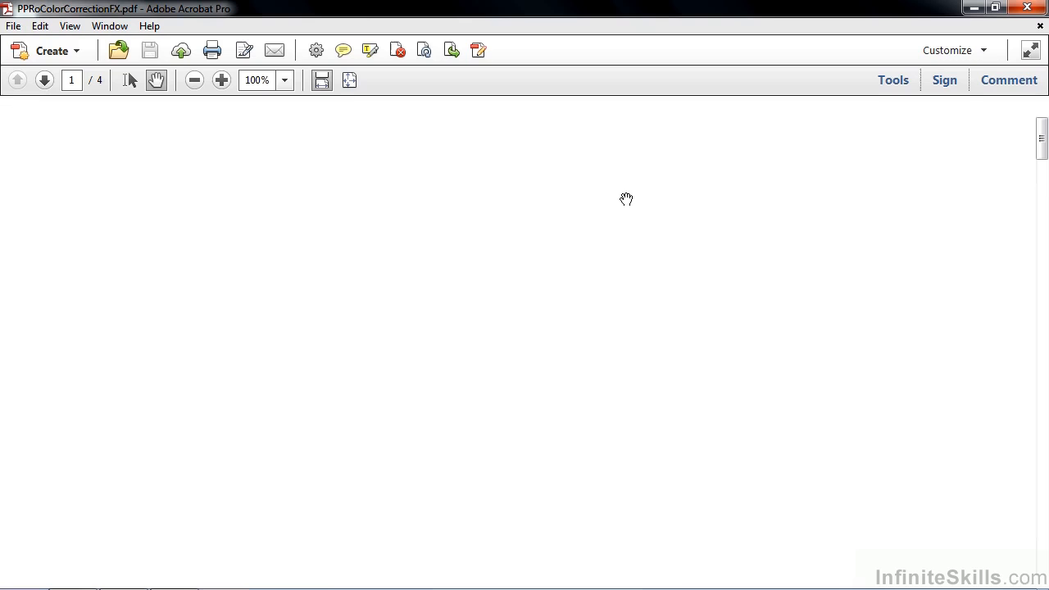
left_click(287, 81)
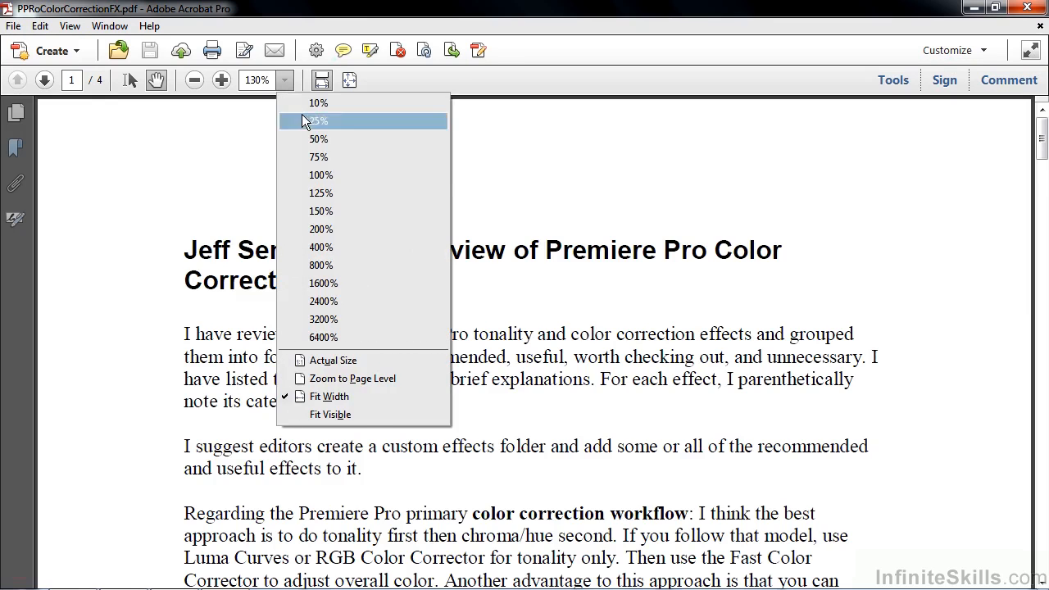
left_click(326, 175)
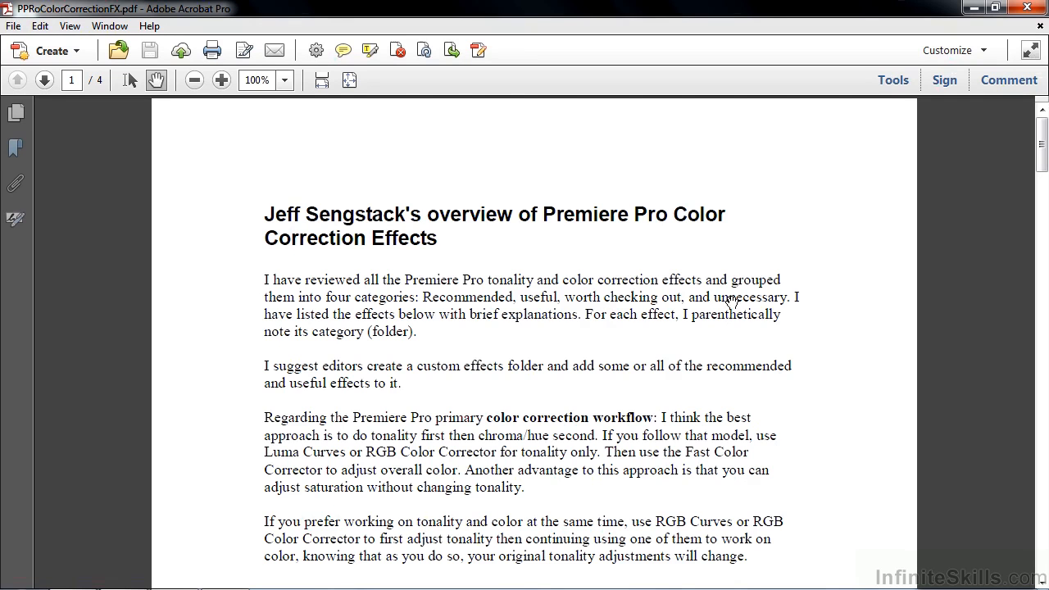
- Read through the PDF's sections on recommended, useful, worth-checking-out and unnecessary color correction effects
left_click_drag(1043, 144, 1046, 204)
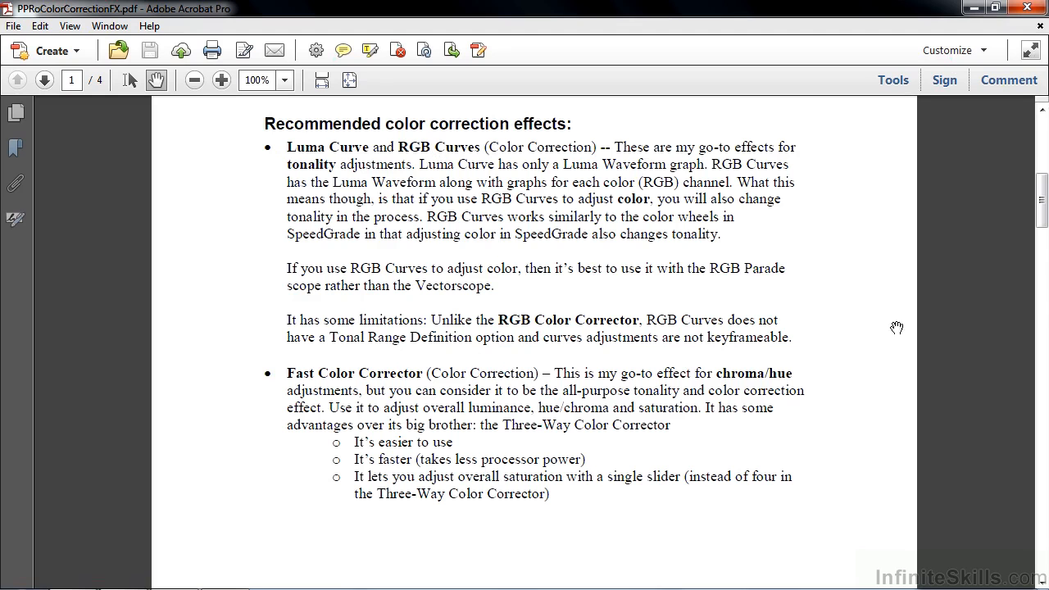
left_click_drag(1042, 209, 1042, 235)
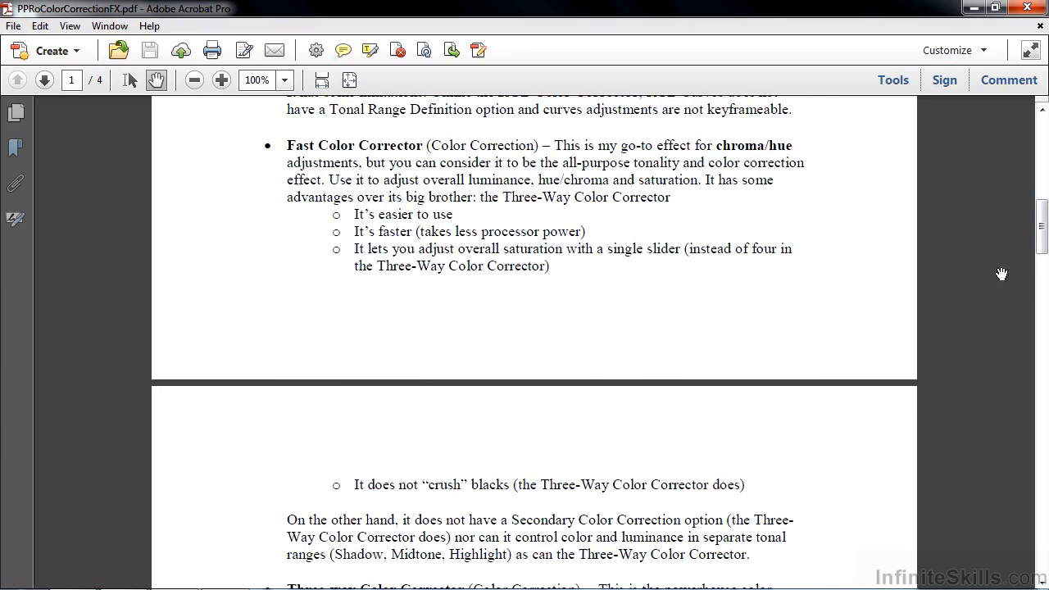
left_click_drag(1041, 244, 1043, 291)
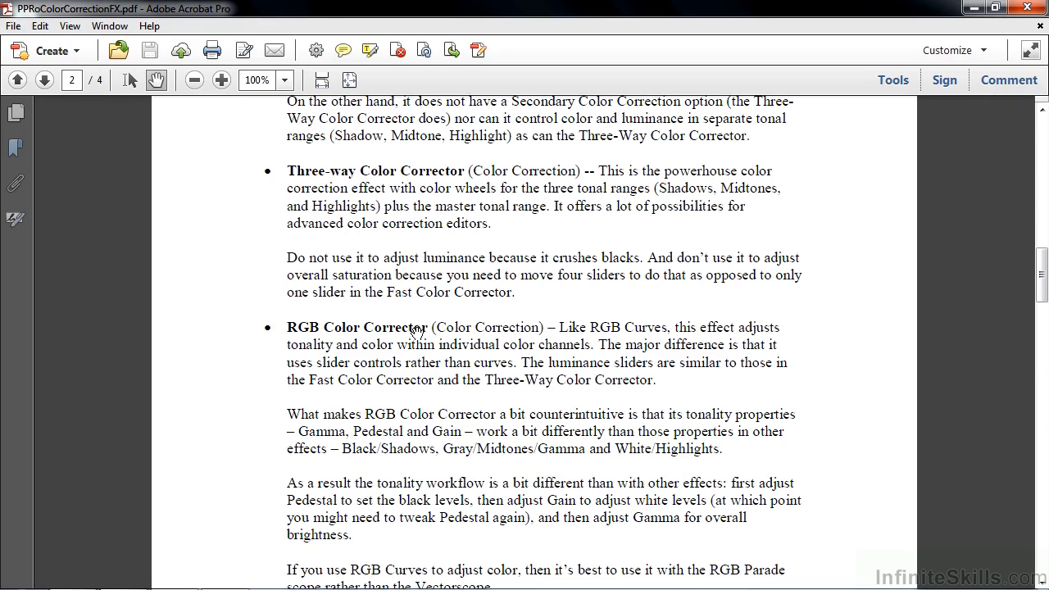
left_click_drag(1044, 264, 1043, 332)
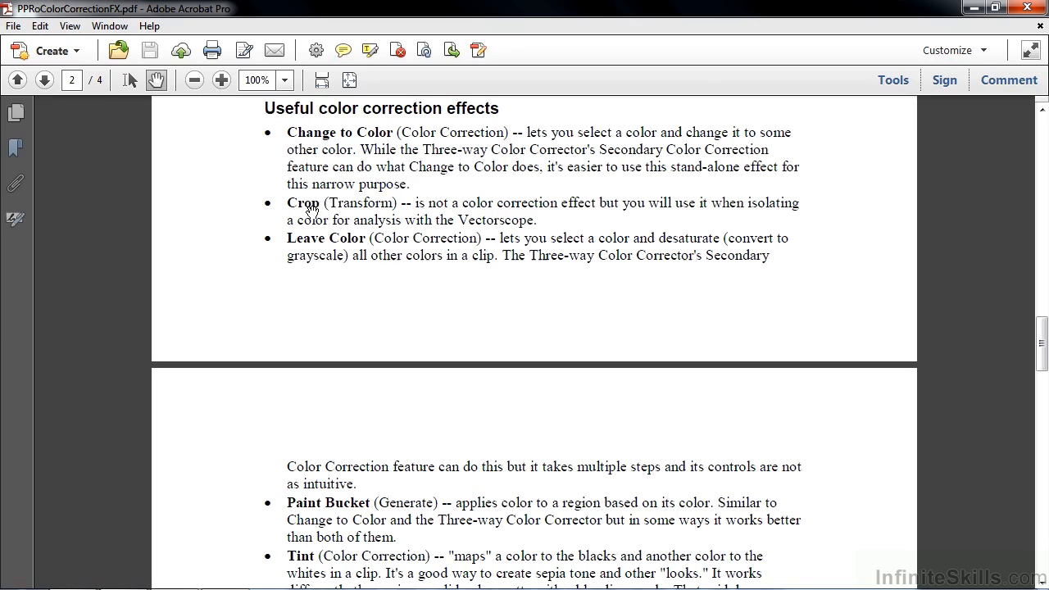
left_click_drag(1043, 346, 1044, 375)
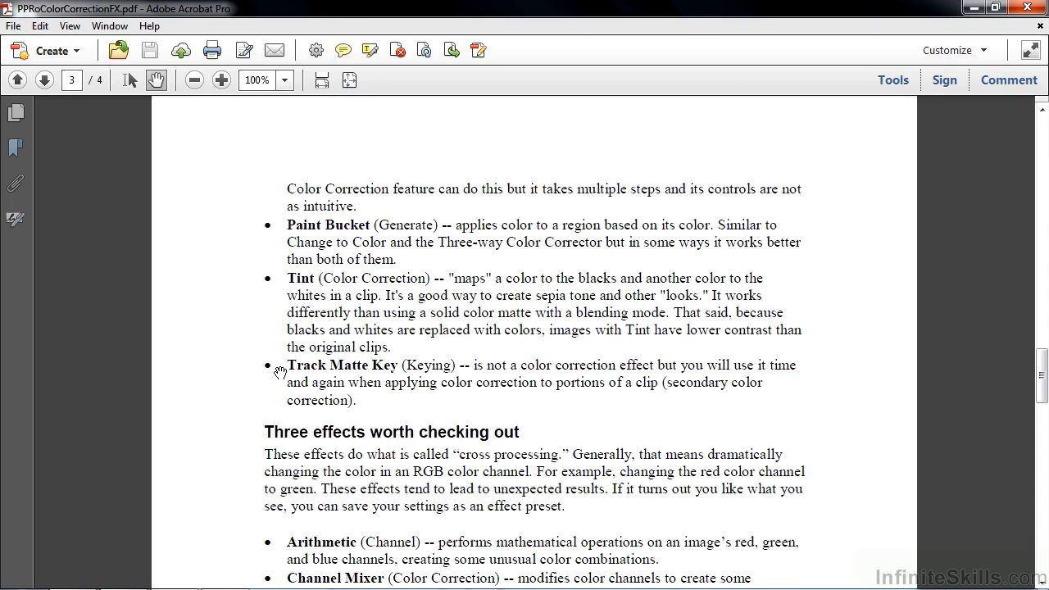
left_click_drag(1041, 388, 1042, 422)
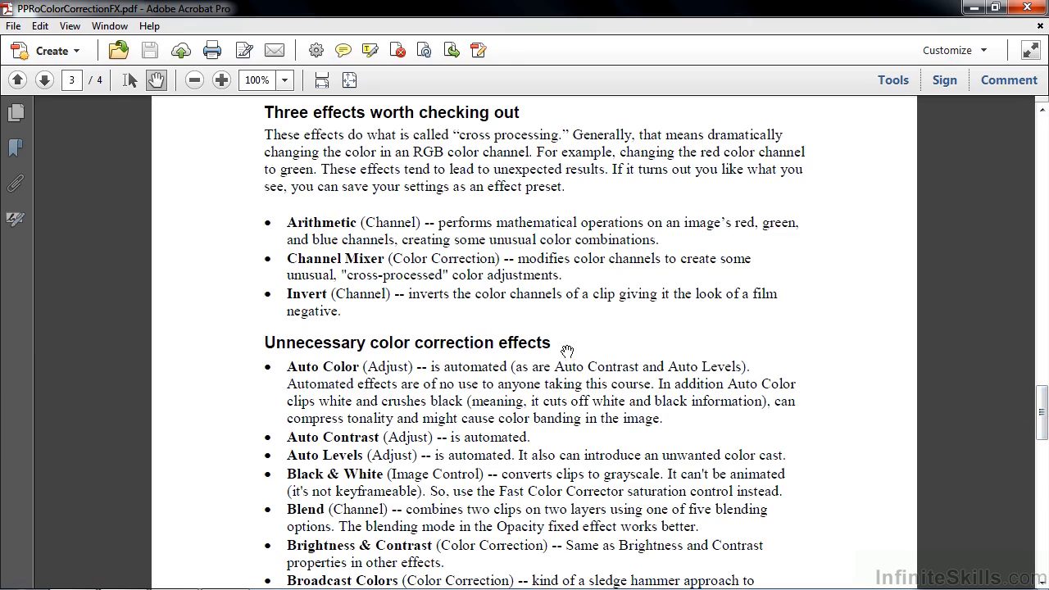
mouse_move(1043, 410)
left_mouse_down()
mouse_move(1043, 551)
mouse_move(1045, 422)
left_mouse_up()
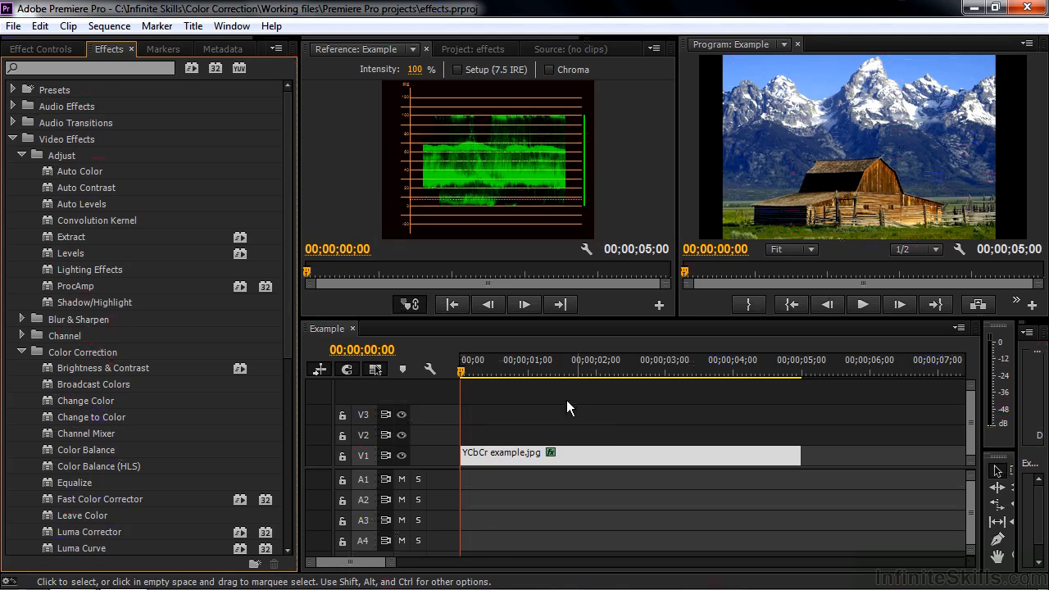
- Show the Effect Controls for the YCbCr example.jpg clip in Premiere Pro, and expand and enable Luma Curve
left_click(35, 44)
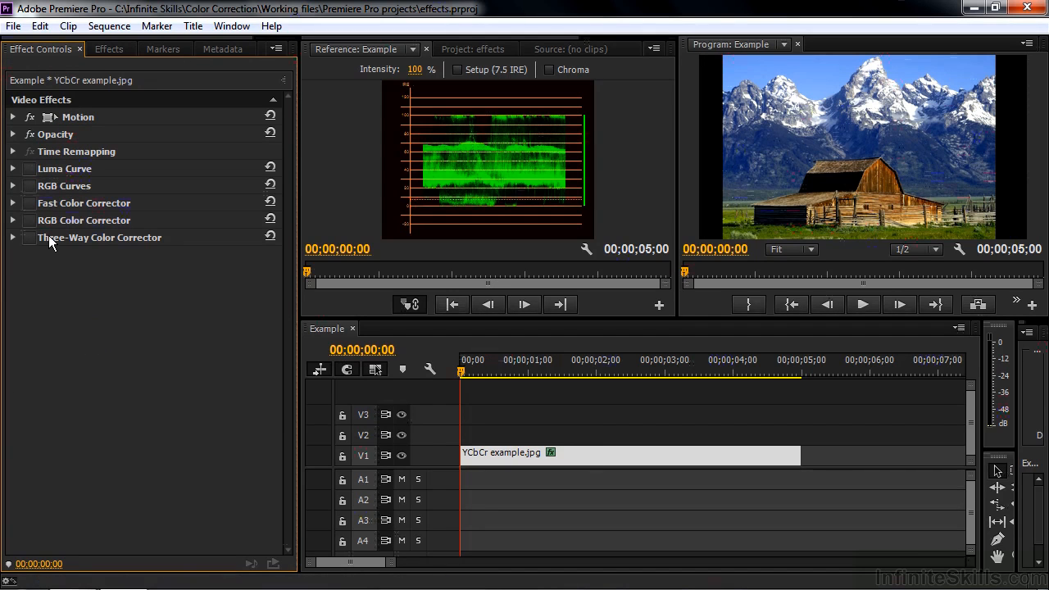
left_click(60, 170)
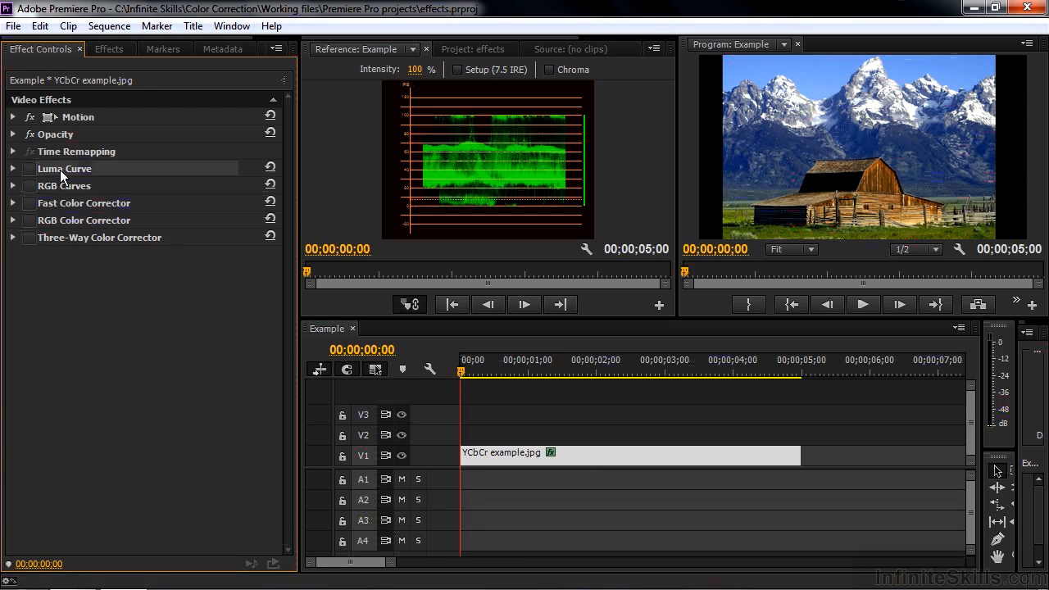
left_click(13, 169)
left_click(29, 170)
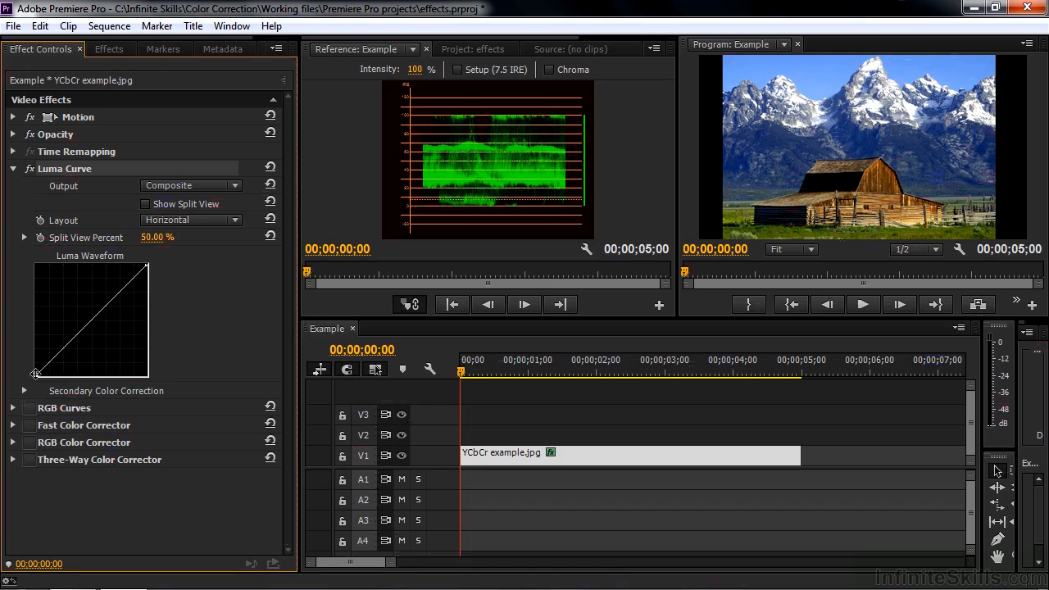
- Try darkening the image by moving the Luma Waveform's black point inward and back, and test its white point
left_click_drag(34, 374, 49, 376)
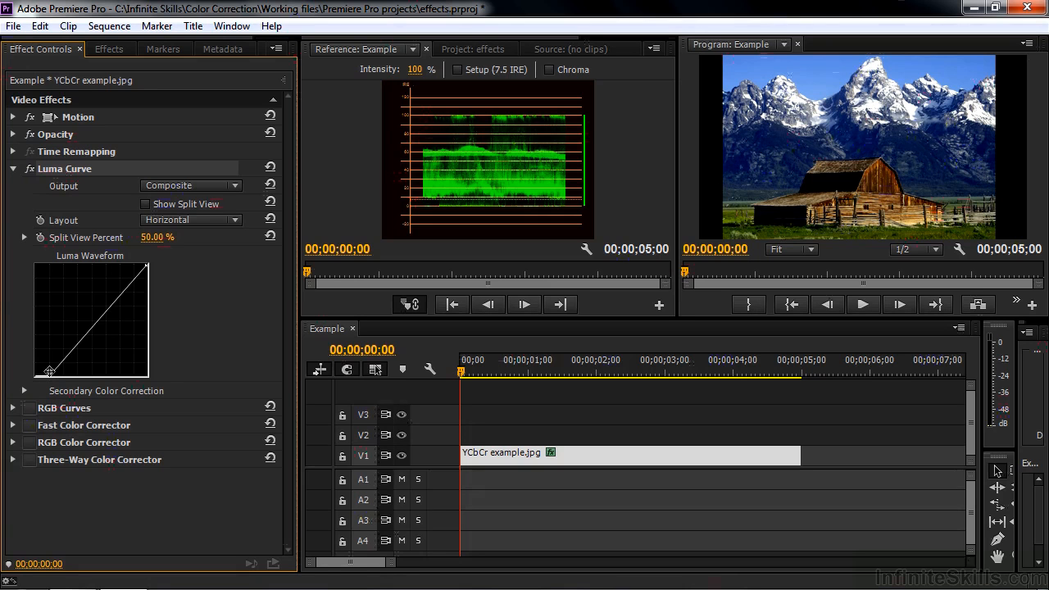
mouse_move(49, 371)
left_mouse_down()
mouse_move(35, 376)
mouse_move(30, 354)
mouse_move(35, 375)
left_mouse_up()
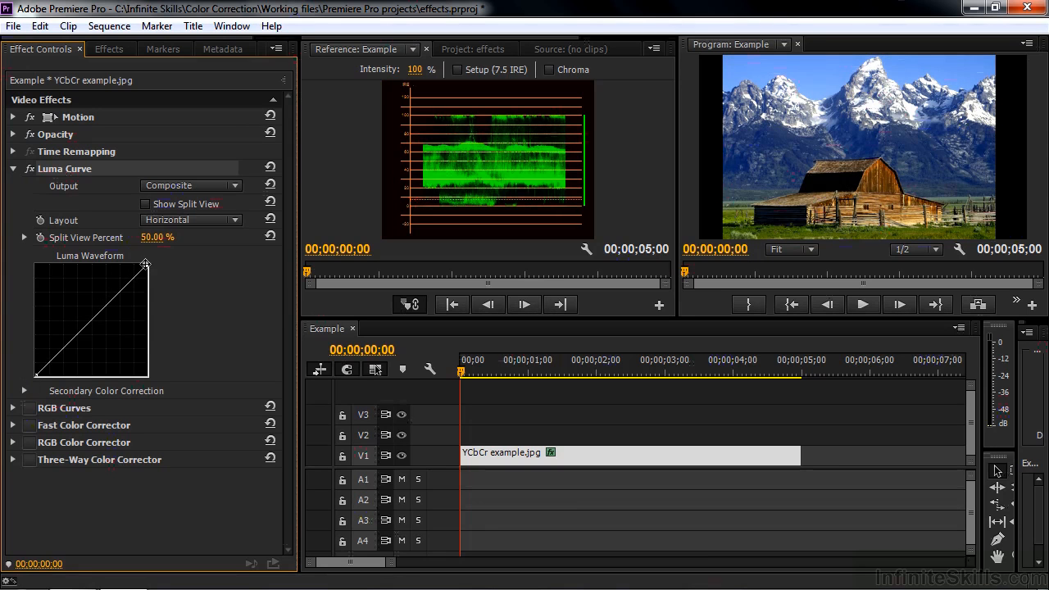
mouse_move(145, 264)
left_mouse_down()
mouse_move(129, 260)
mouse_move(146, 264)
mouse_move(150, 288)
mouse_move(149, 264)
left_mouse_up()
- Try a gentle S-curve with highlight and shadow points on the Luma Waveform, and reset and collapse Luma Curve
left_click(124, 286)
mouse_move(125, 286)
left_mouse_down()
mouse_move(118, 281)
mouse_move(136, 295)
mouse_move(126, 287)
left_mouse_up()
left_click(59, 357)
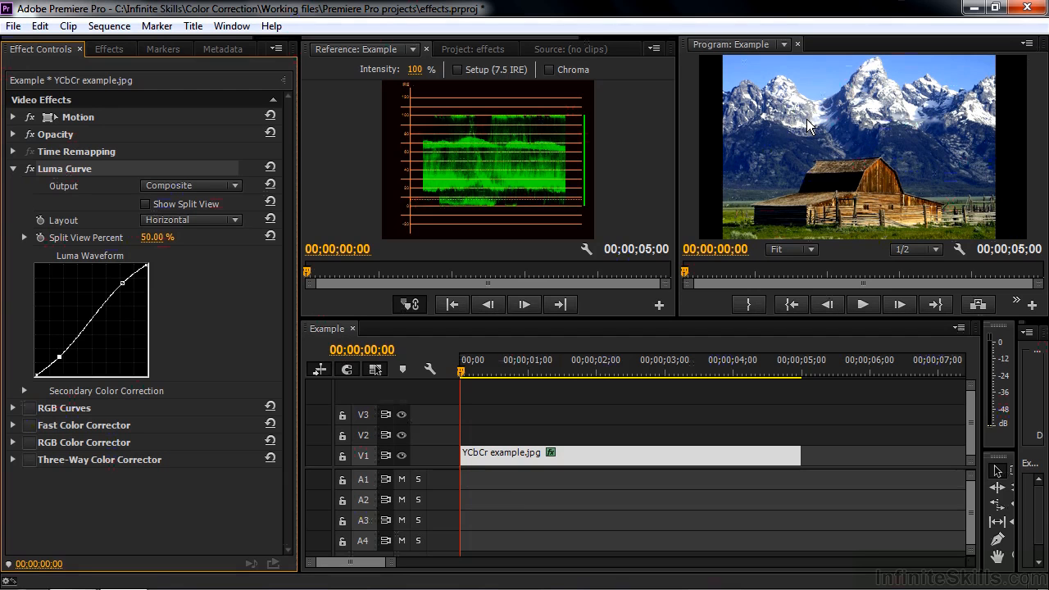
left_click(276, 167)
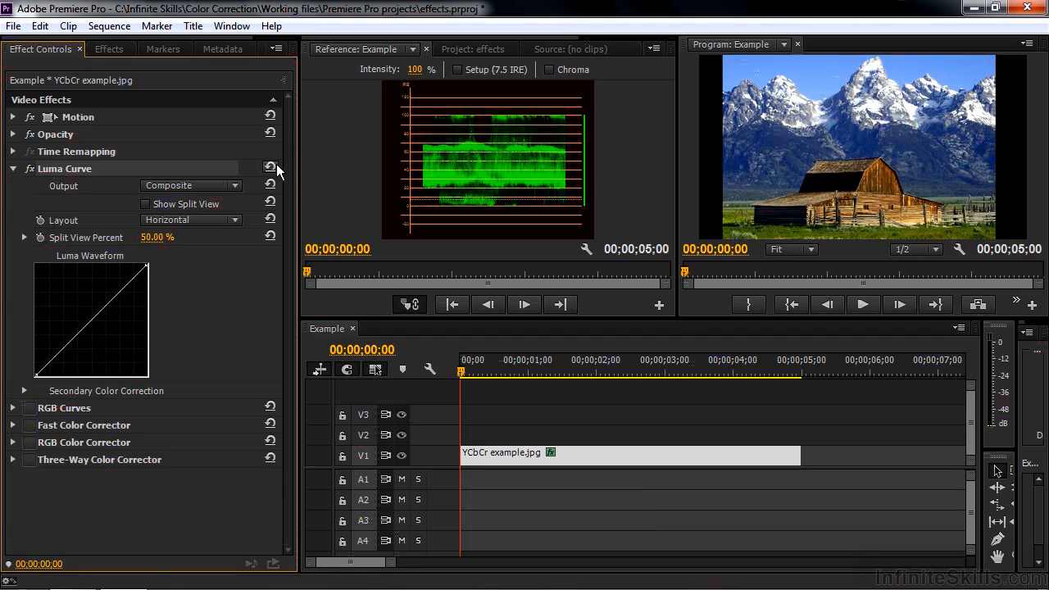
left_click(14, 168)
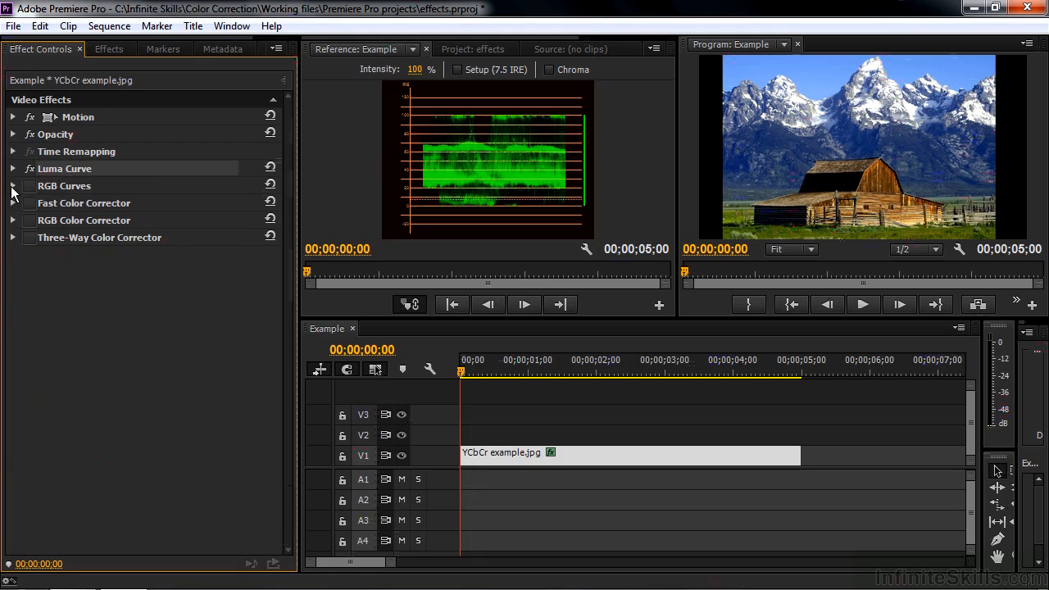
- Enable and expand RGB Curves, compare its graphs with Luma Curve's, and leave Luma Curve collapsed and disabled
left_click(13, 186)
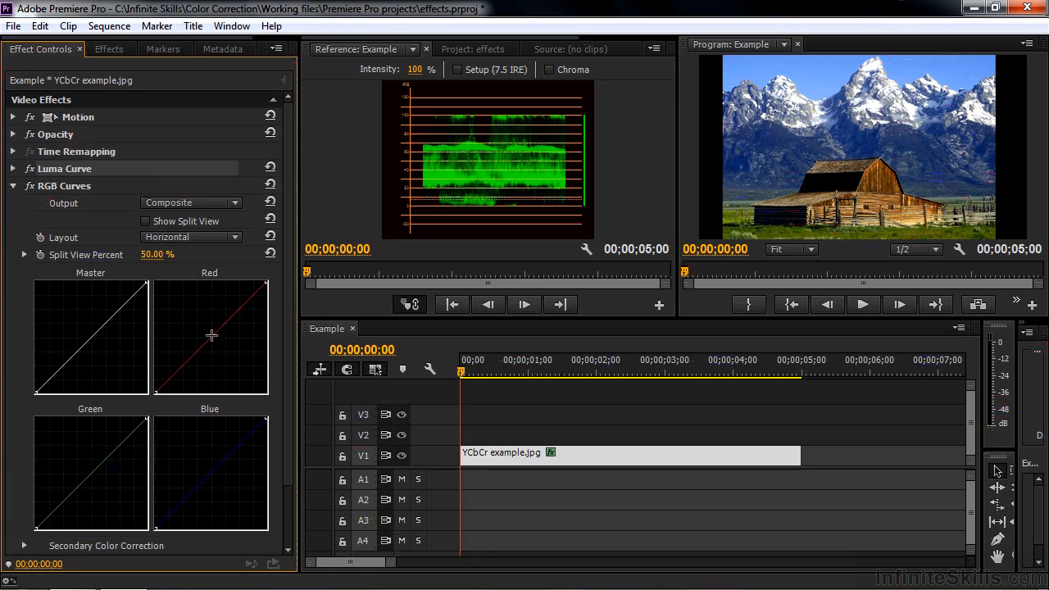
left_click(13, 168)
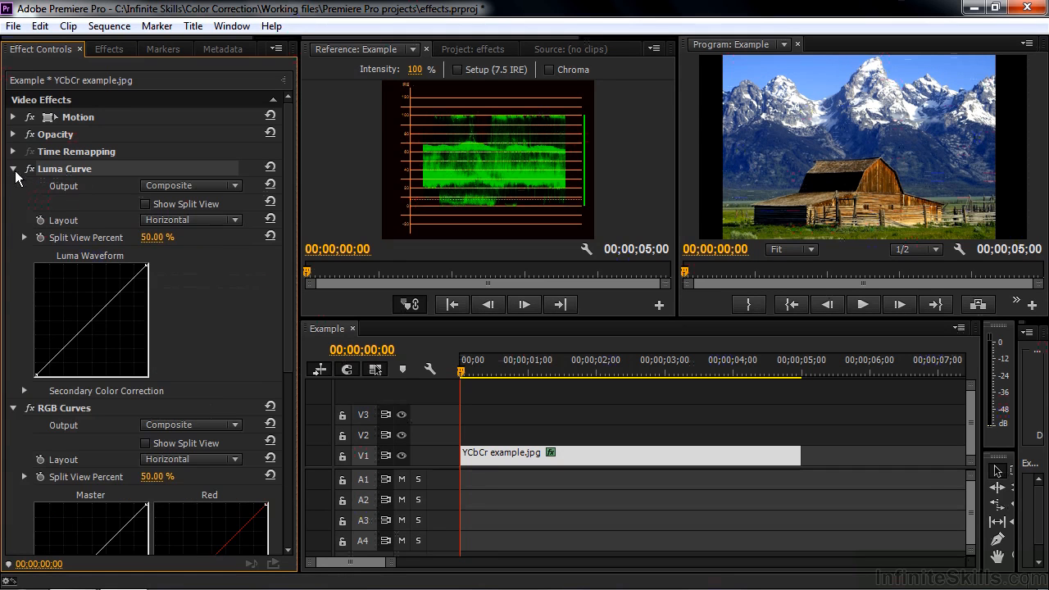
left_click_drag(290, 298, 290, 373)
left_click_drag(290, 316, 303, 196)
left_click(13, 168)
left_click(30, 168)
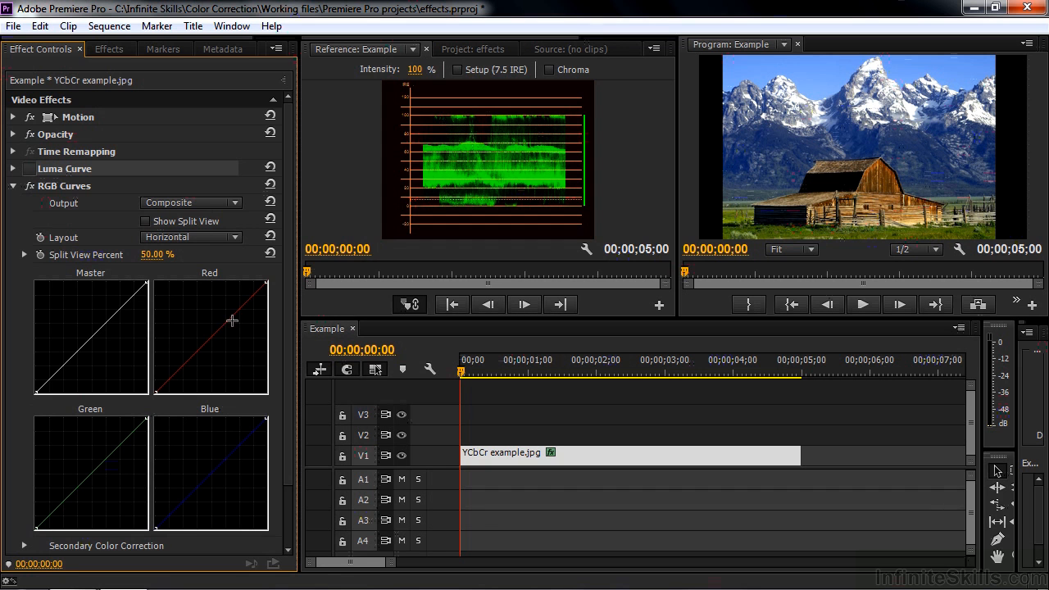
- Try bending the Red curve of RGB Curves upward and downward, and reset, disable and collapse the effect
left_click_drag(215, 333, 190, 322)
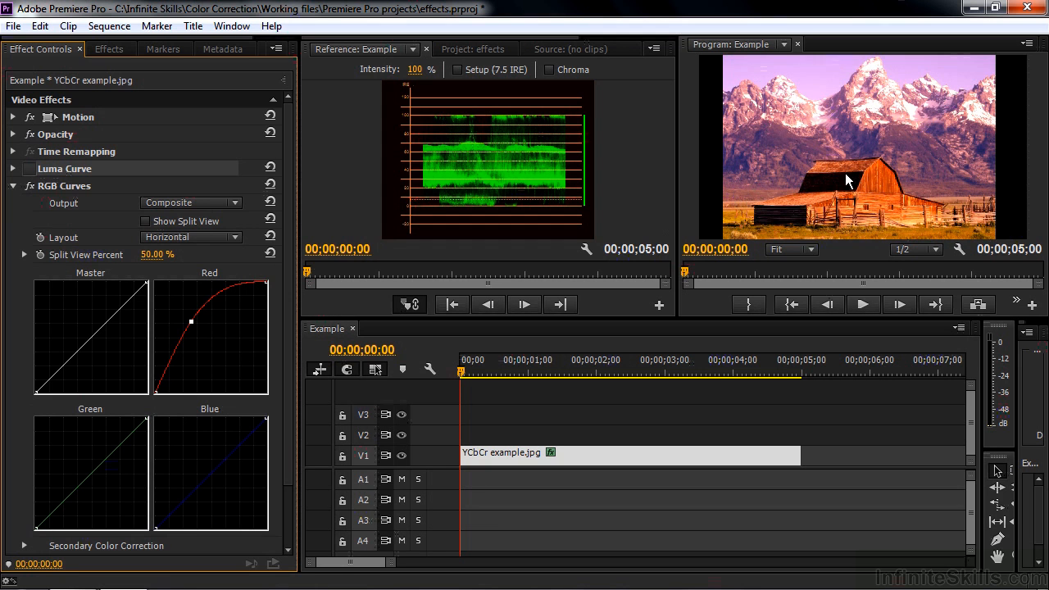
left_click_drag(191, 323, 202, 336)
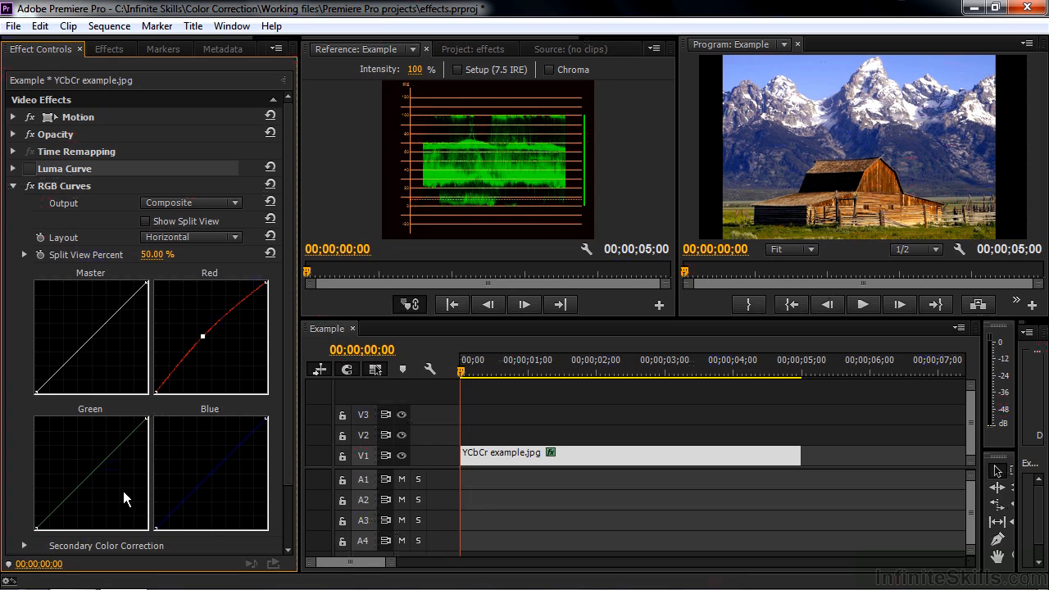
left_click_drag(202, 336, 223, 357)
left_click(270, 186)
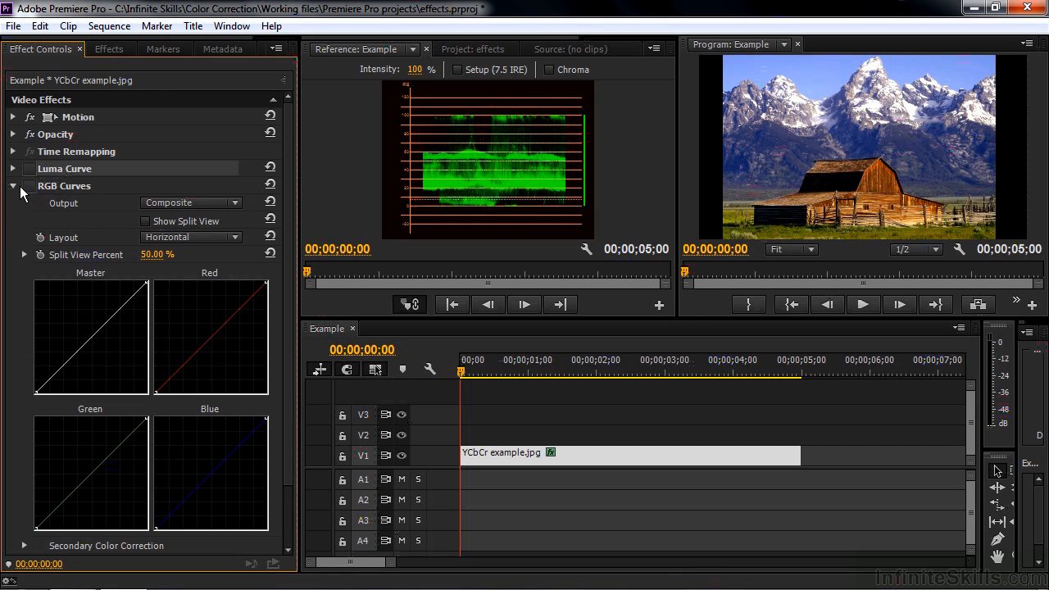
left_click(29, 186)
left_click(13, 186)
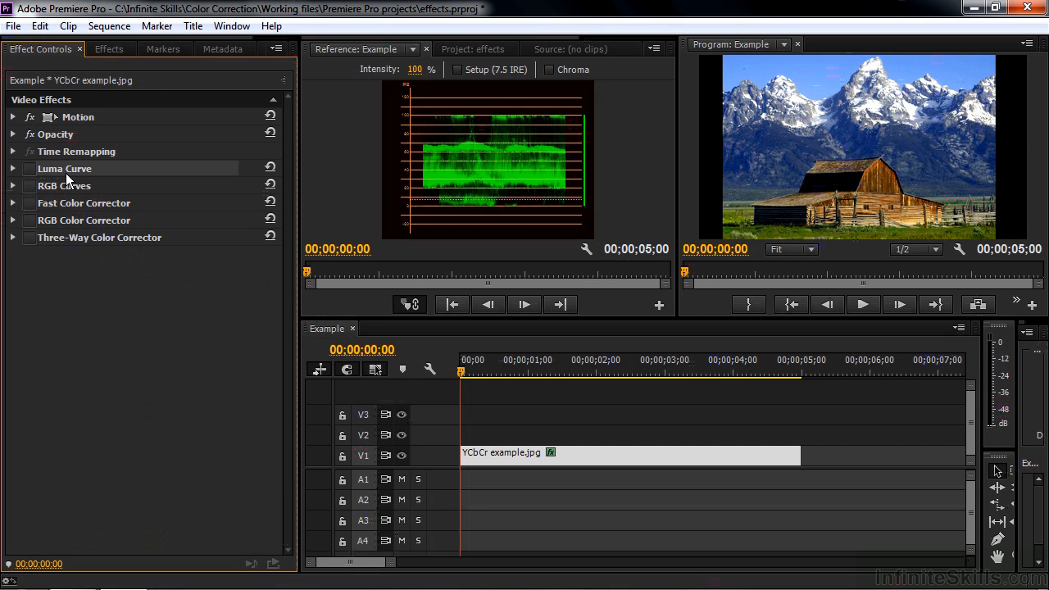
- Enable and expand Fast Color Corrector, show the Vectorscope in the reference monitor, and try pushing the hue balance toward orange to a magnitude of about 44
left_click(13, 203)
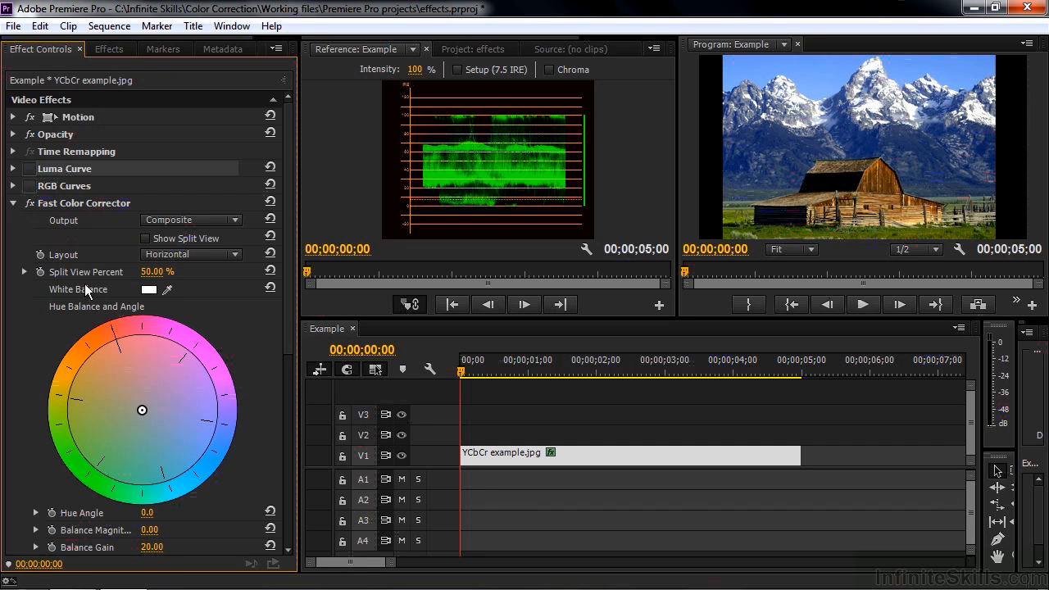
left_click(655, 50)
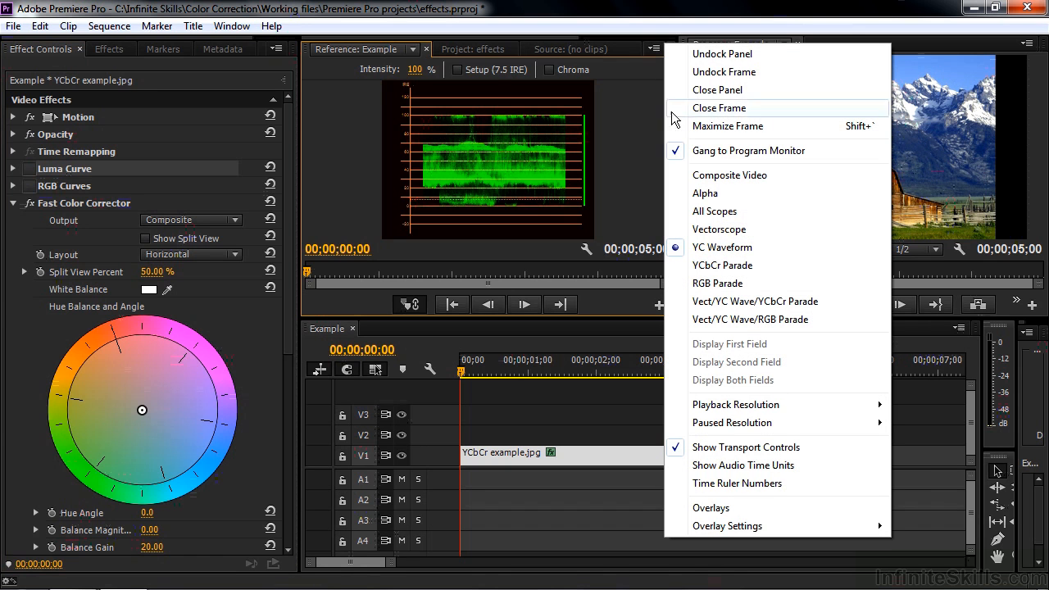
left_click(714, 230)
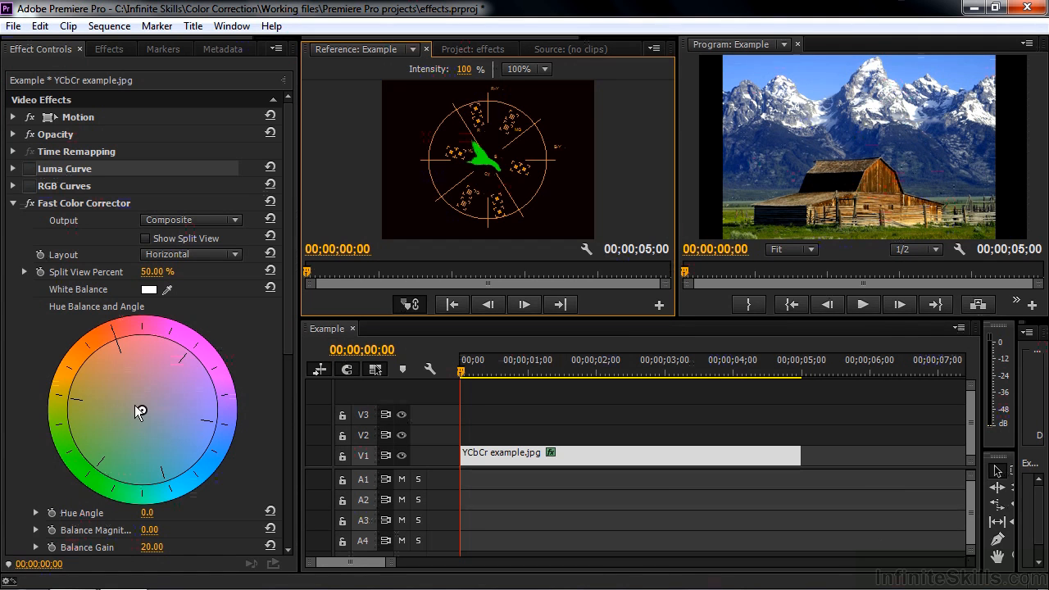
left_click_drag(142, 411, 125, 383)
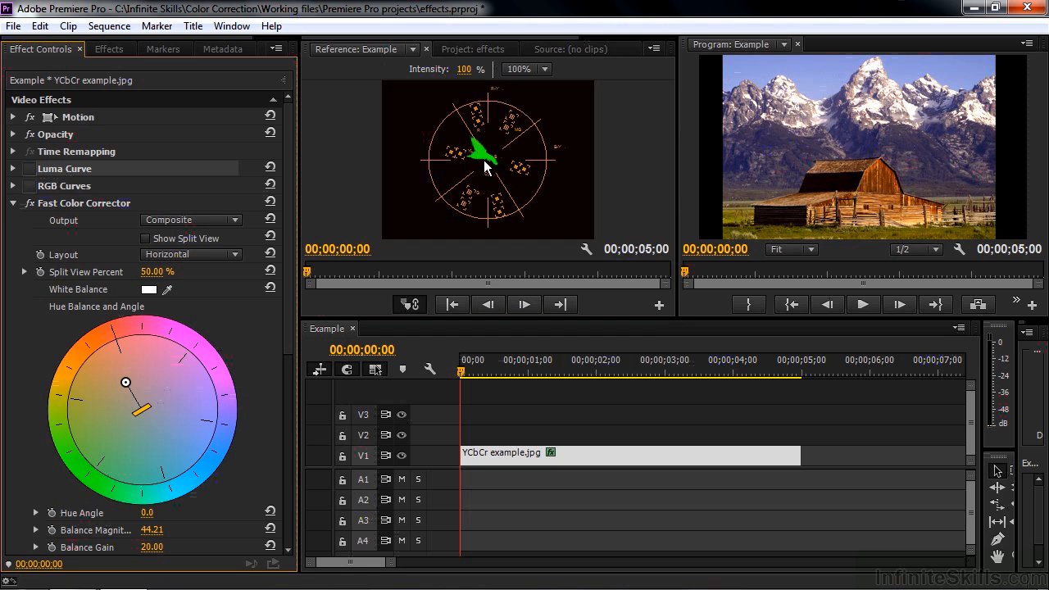
- Return the reference monitor to YC Waveform, and try a hue balance magnitude of about 98 toward red-orange, easing it back to about 34
left_click(655, 51)
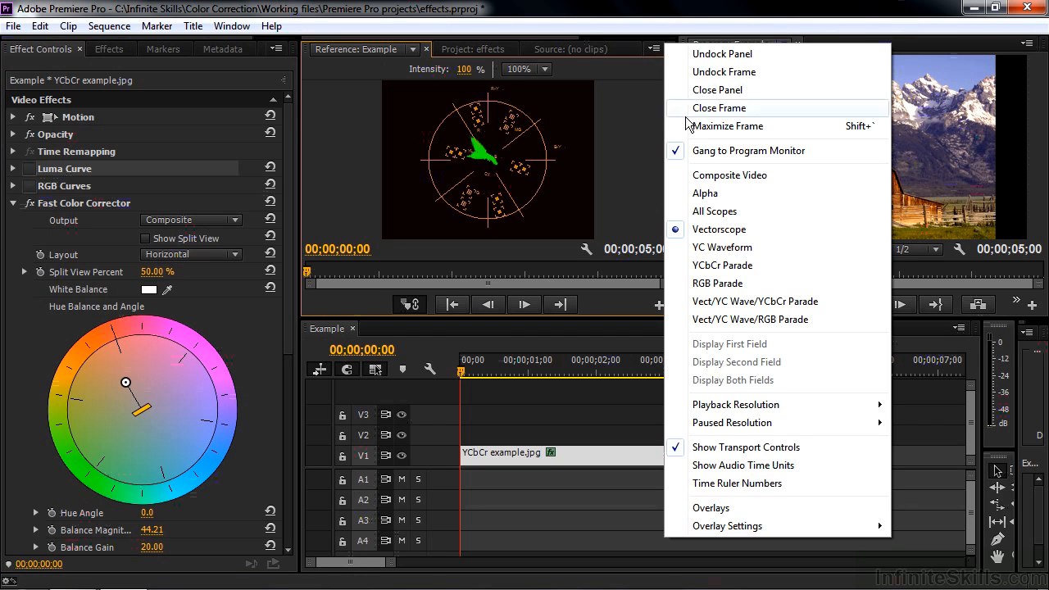
left_click(723, 247)
left_click_drag(126, 382, 119, 345)
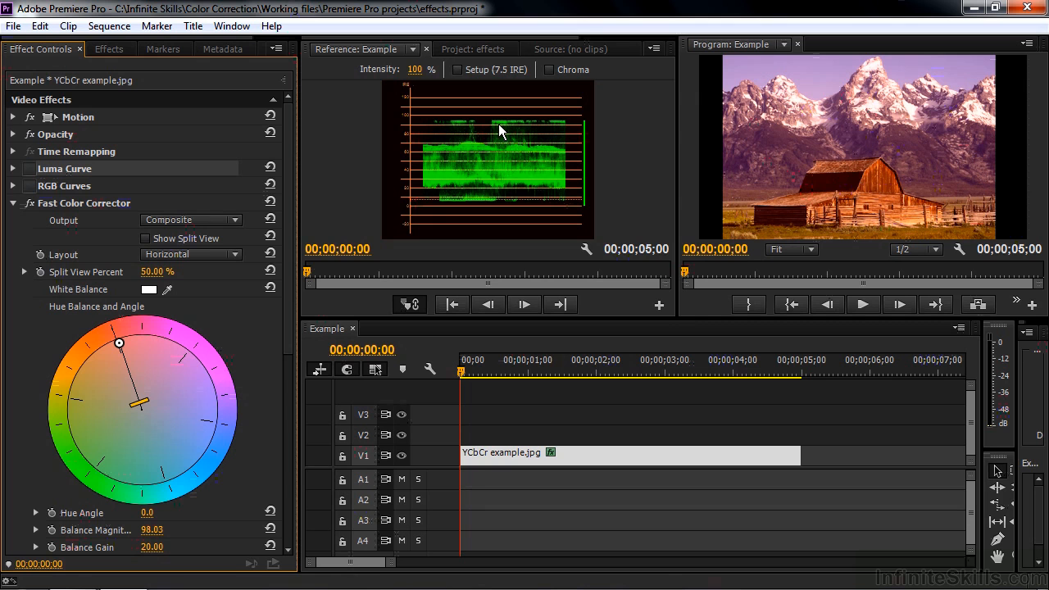
left_click_drag(118, 342, 130, 387)
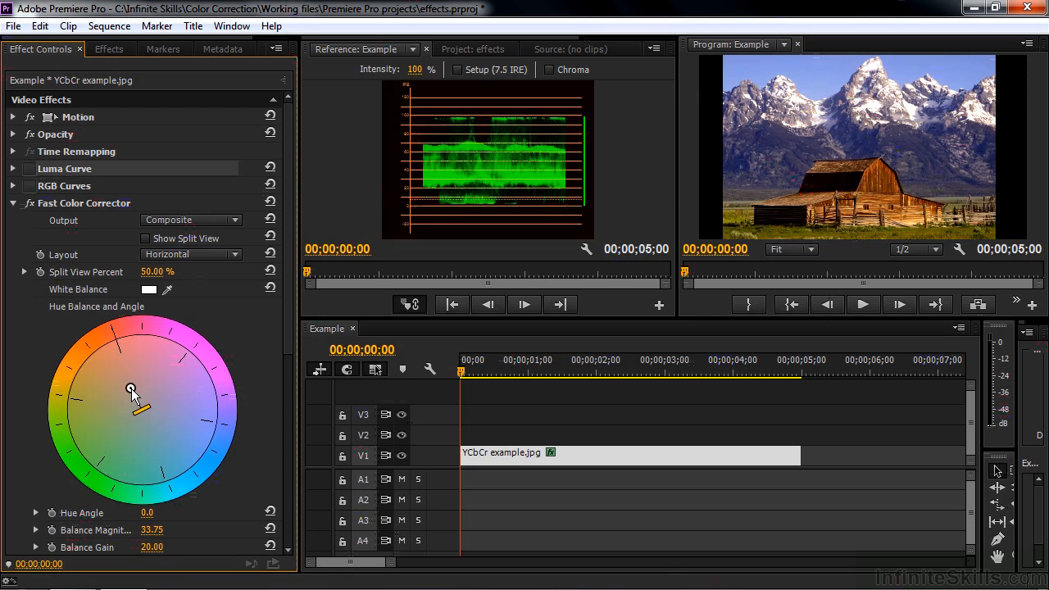
- Try Fast Color Corrector's input and output level controls, including raising the output black, and its Saturation slider
left_click_drag(290, 274, 297, 463)
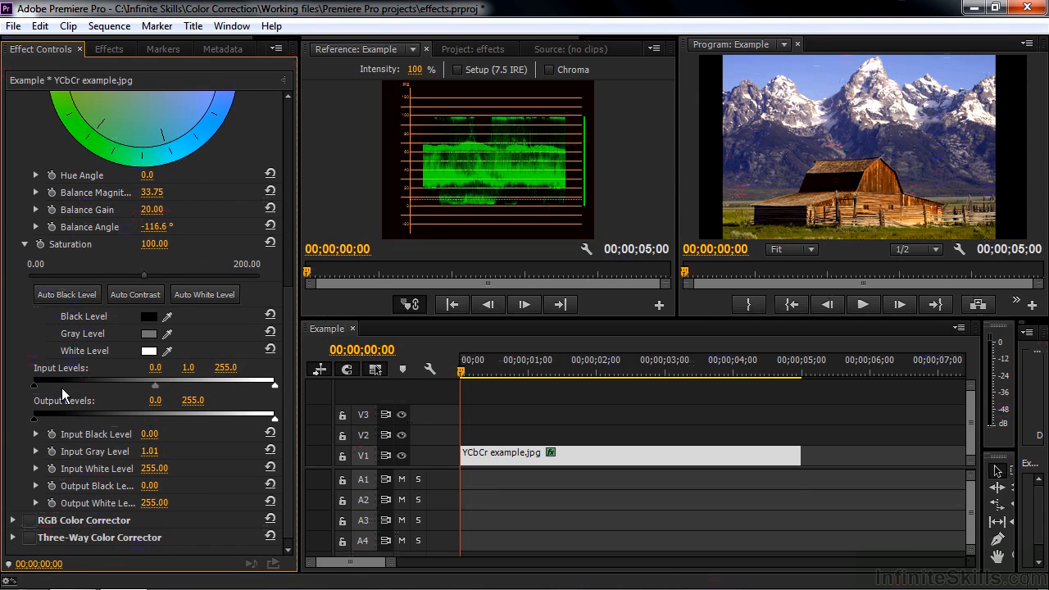
mouse_move(34, 386)
left_mouse_down()
mouse_move(59, 390)
mouse_move(34, 390)
left_mouse_up()
left_click_drag(275, 390, 285, 421)
mouse_move(35, 419)
left_mouse_down()
mouse_move(69, 420)
mouse_move(33, 421)
left_mouse_up()
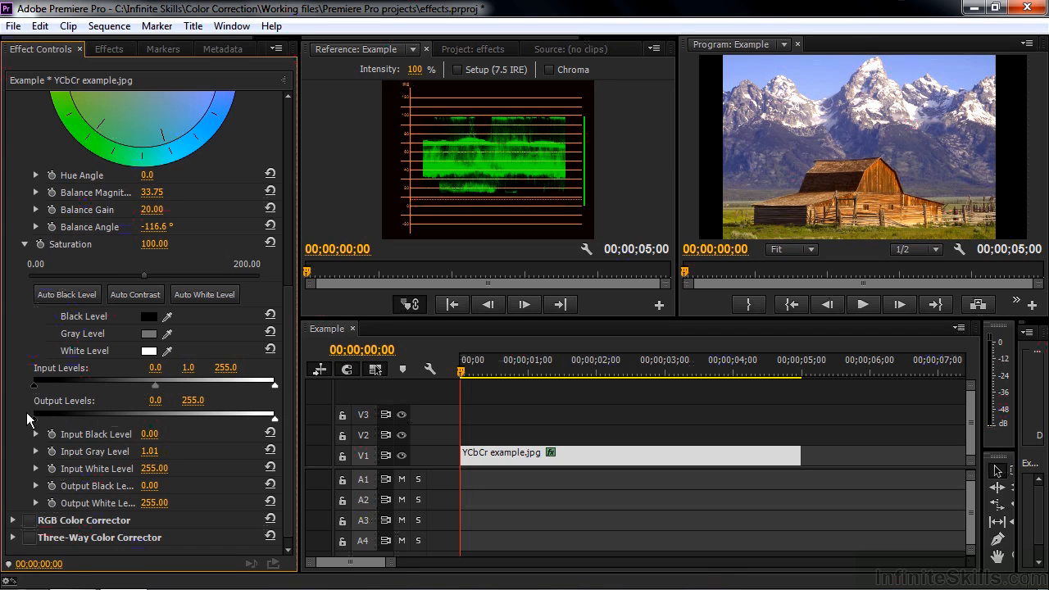
left_click_drag(142, 276, 167, 276)
- Disable, reset and collapse Fast Color Corrector
left_click_drag(289, 331, 297, 120)
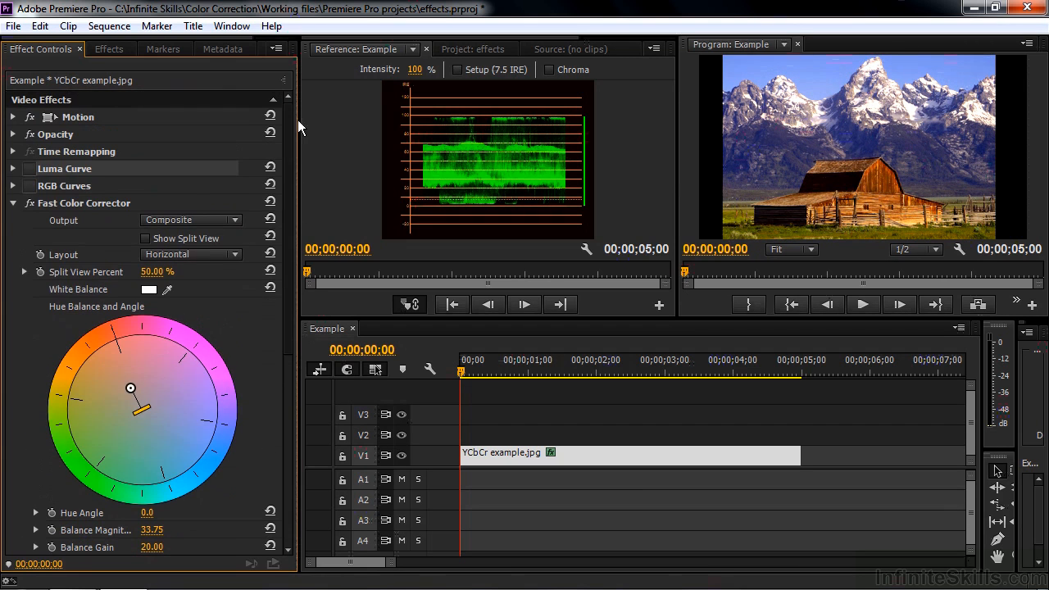
left_click(30, 202)
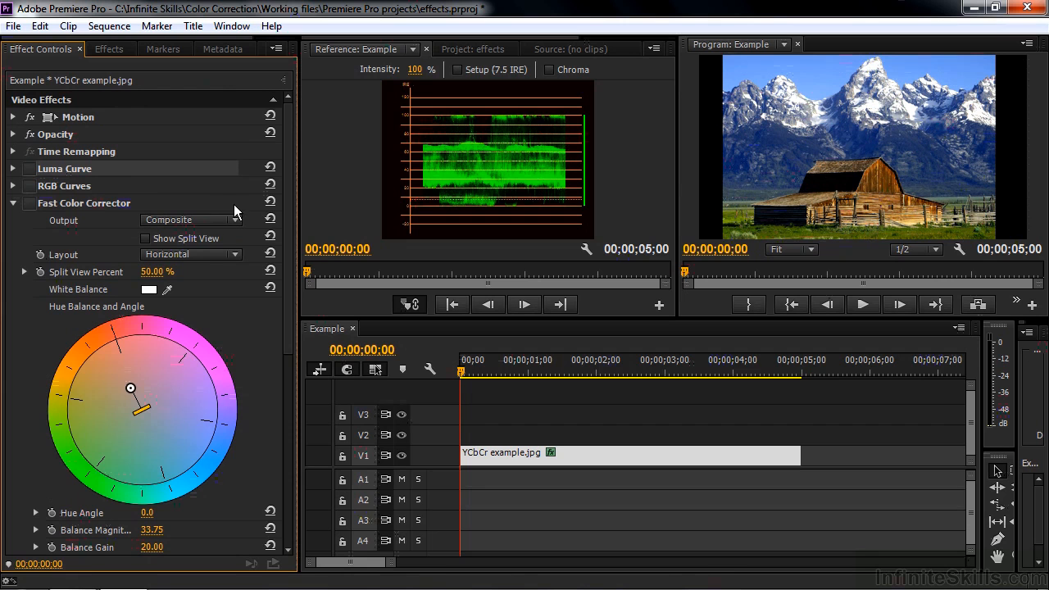
left_click(271, 203)
left_click(13, 203)
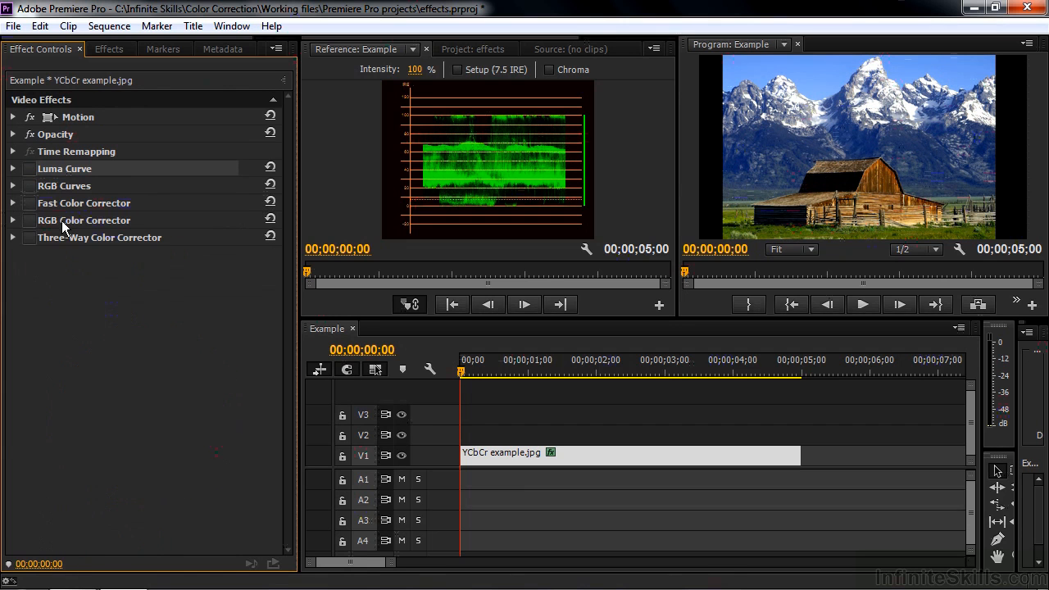
- Enable RGB Color Corrector, examine its tonal, RGB and Secondary Color Correction controls, and collapse and disable the effect
left_click(13, 220)
left_click(30, 220)
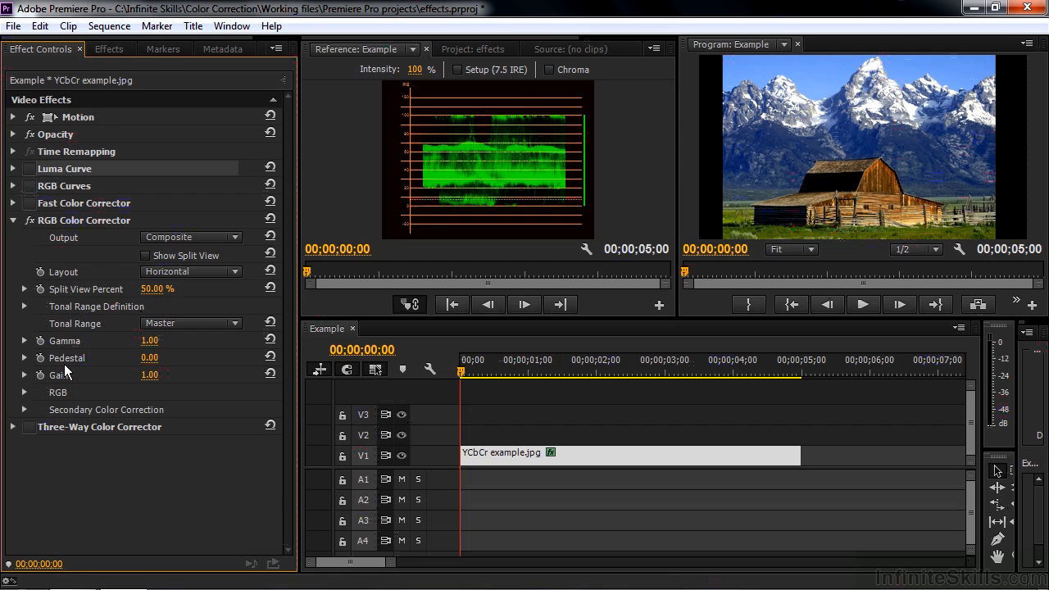
left_click(25, 393)
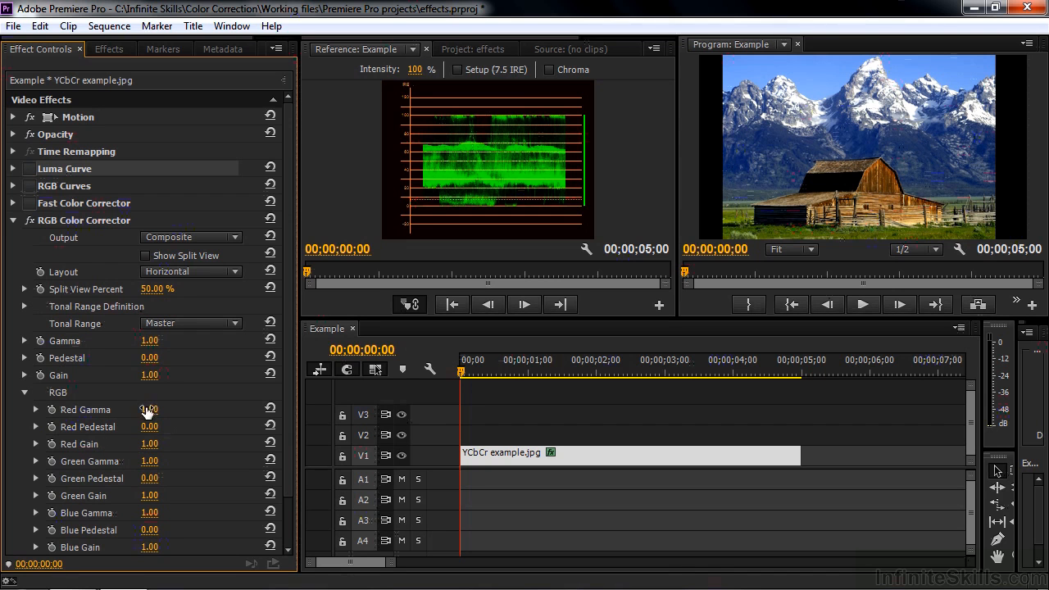
left_click(23, 392)
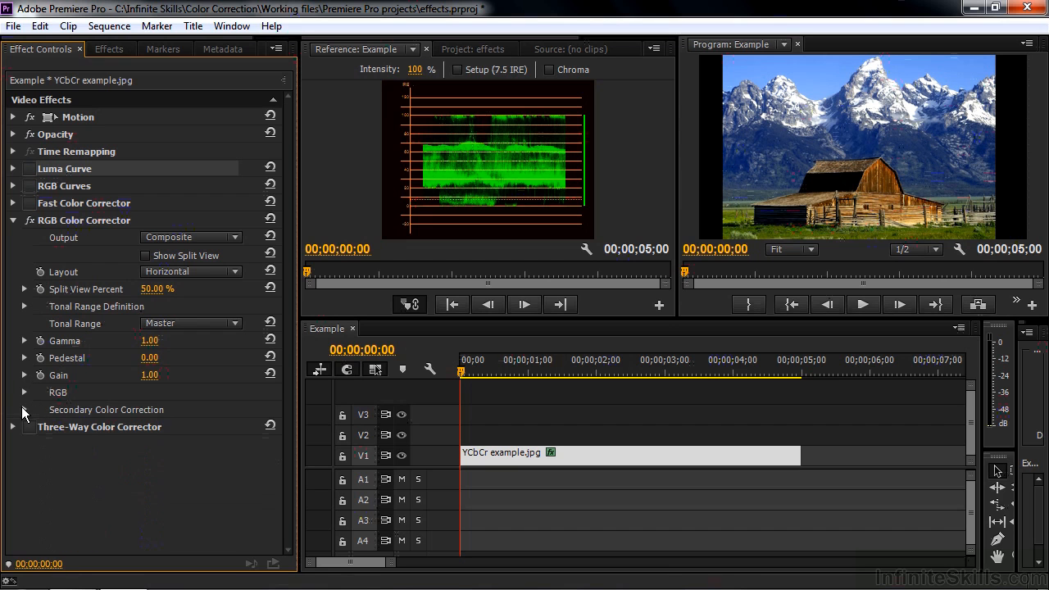
left_click(24, 411)
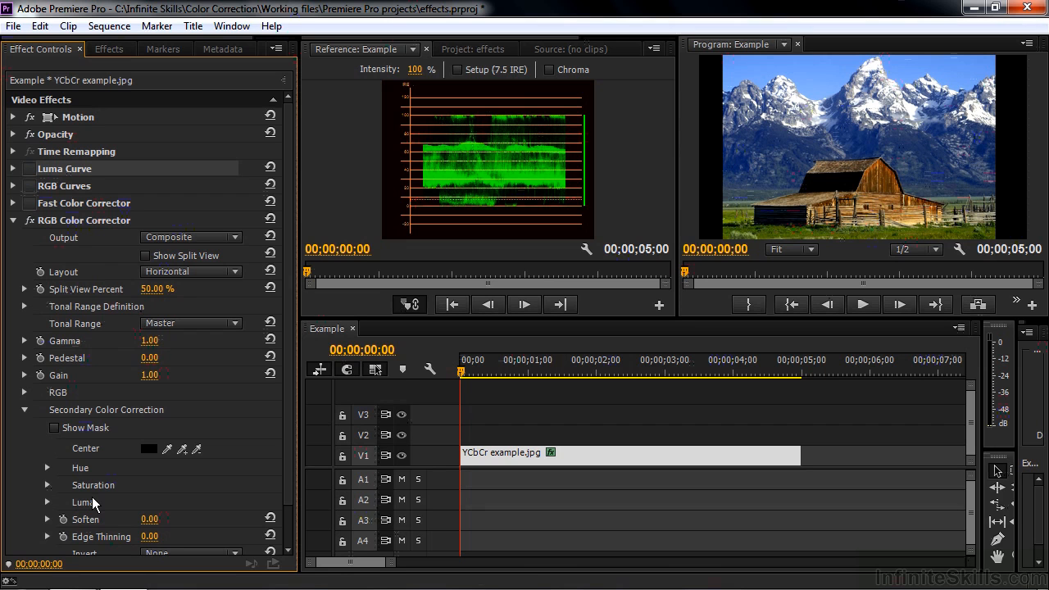
left_click(24, 410)
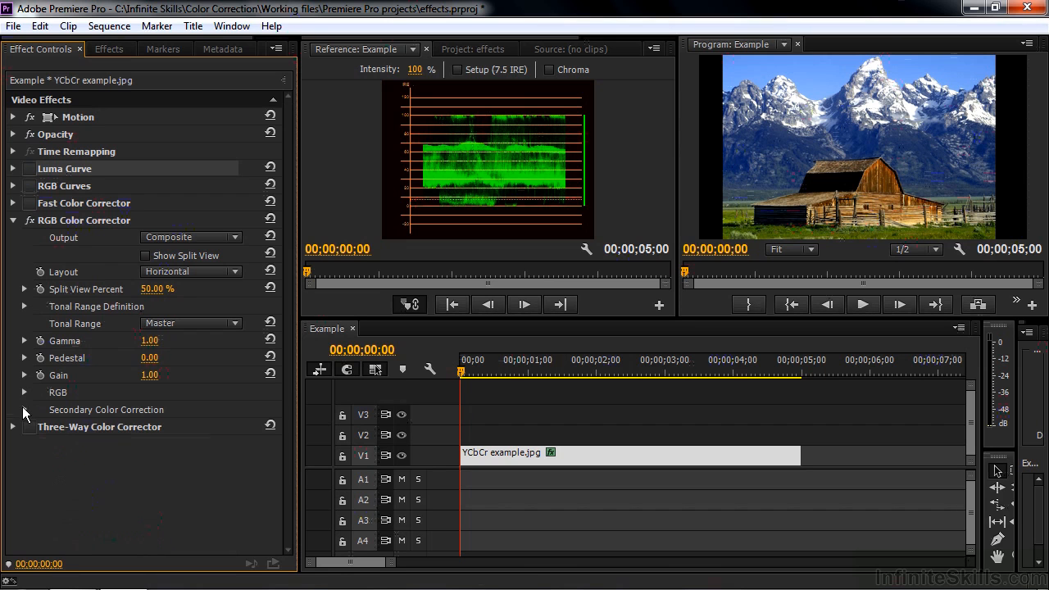
left_click(13, 220)
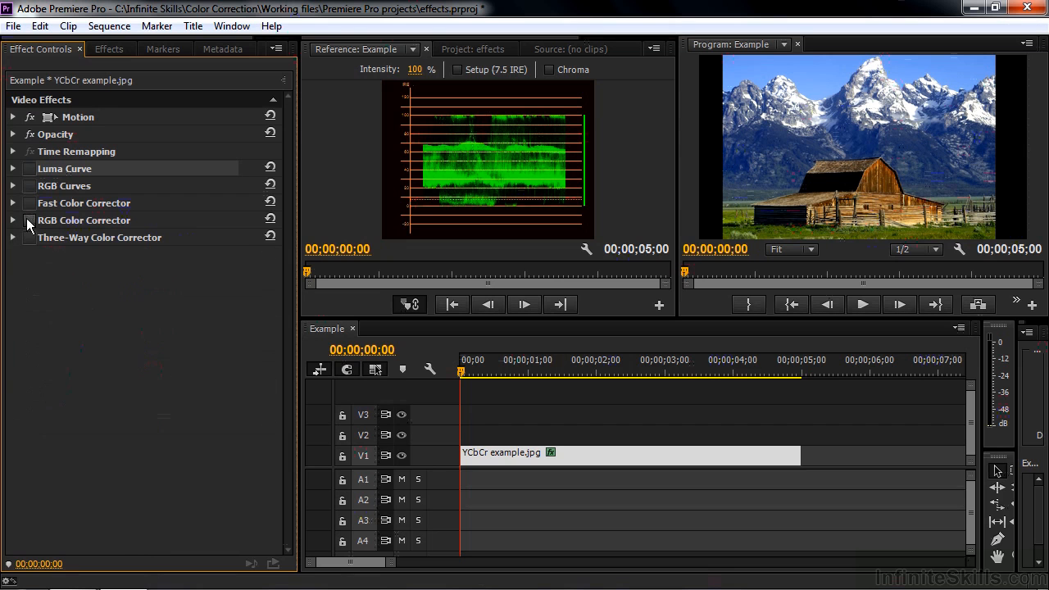
- Enable and expand Three-Way Color Corrector, try shifting all three wheels together toward orange with Master, and turn Master off
left_click(13, 237)
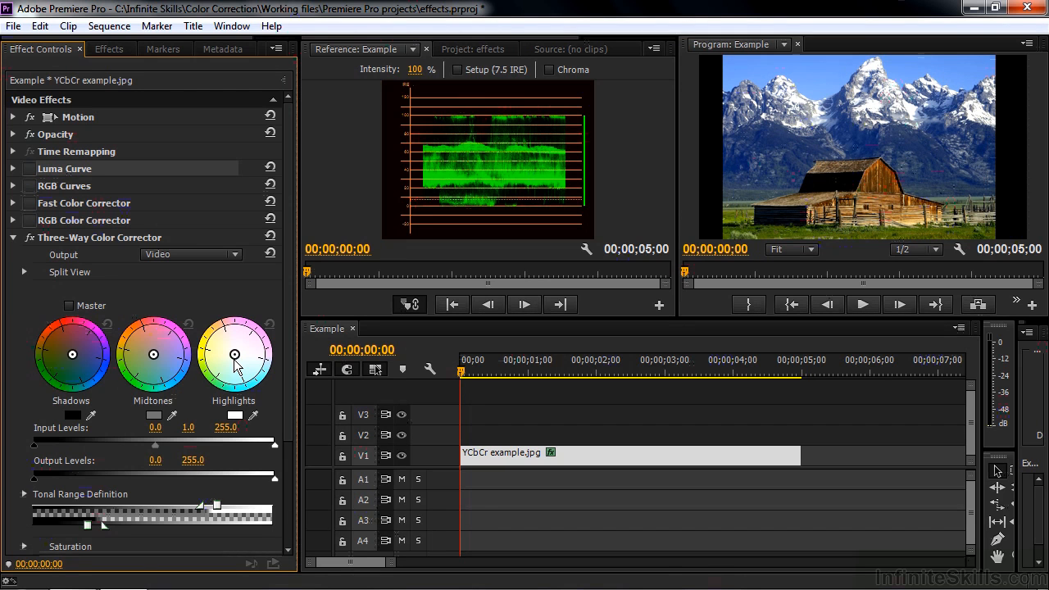
left_click(70, 305)
left_click_drag(73, 354, 71, 344)
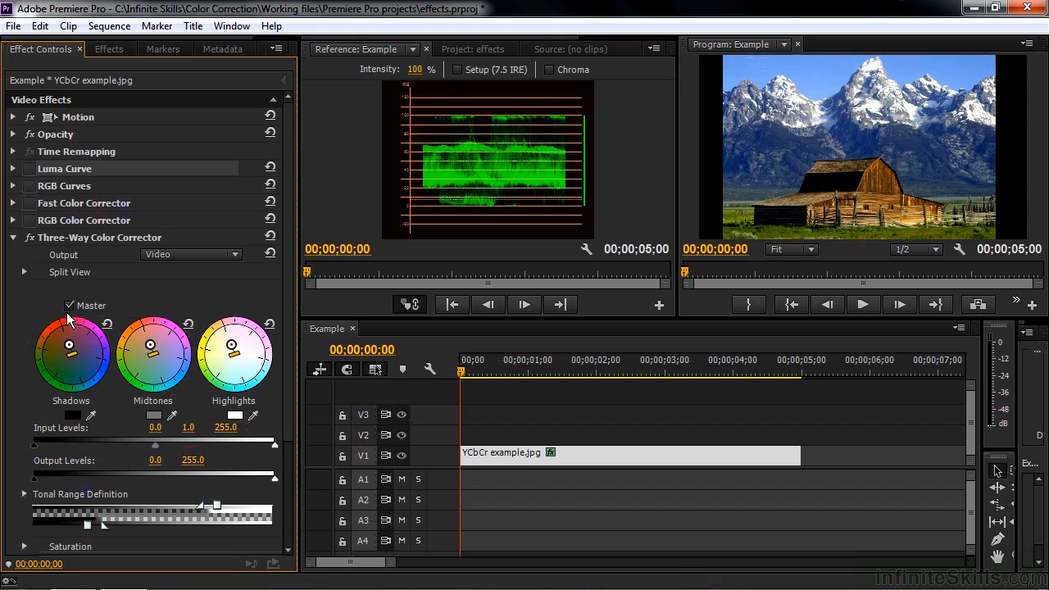
left_click(70, 306)
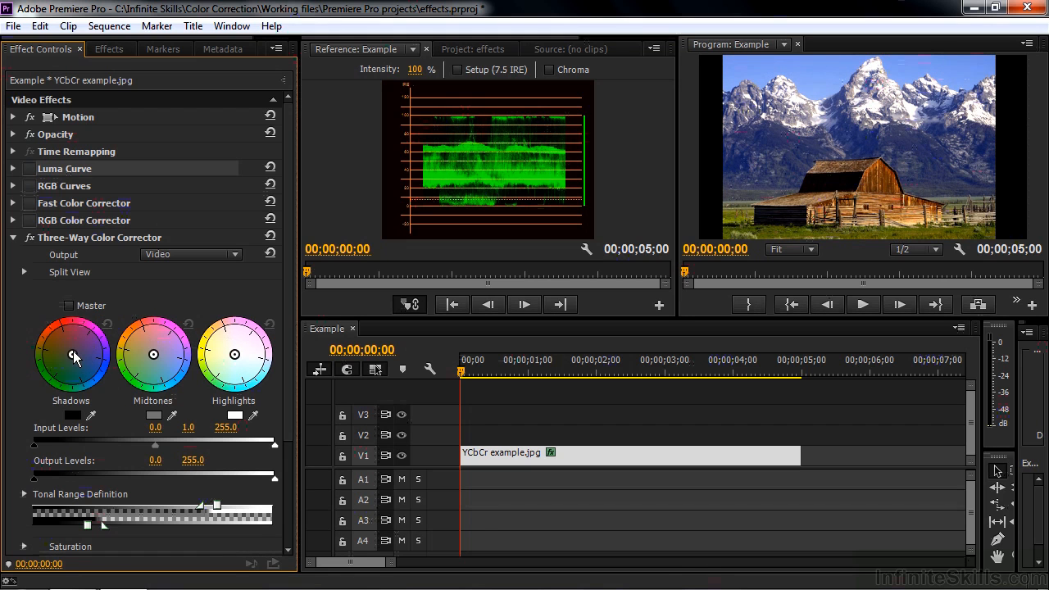
- Try pushing the Shadows and the Highlights wheels separately toward red-orange, resetting each, and review the remaining Three-Way Color Corrector controls
left_click_drag(73, 354, 68, 347)
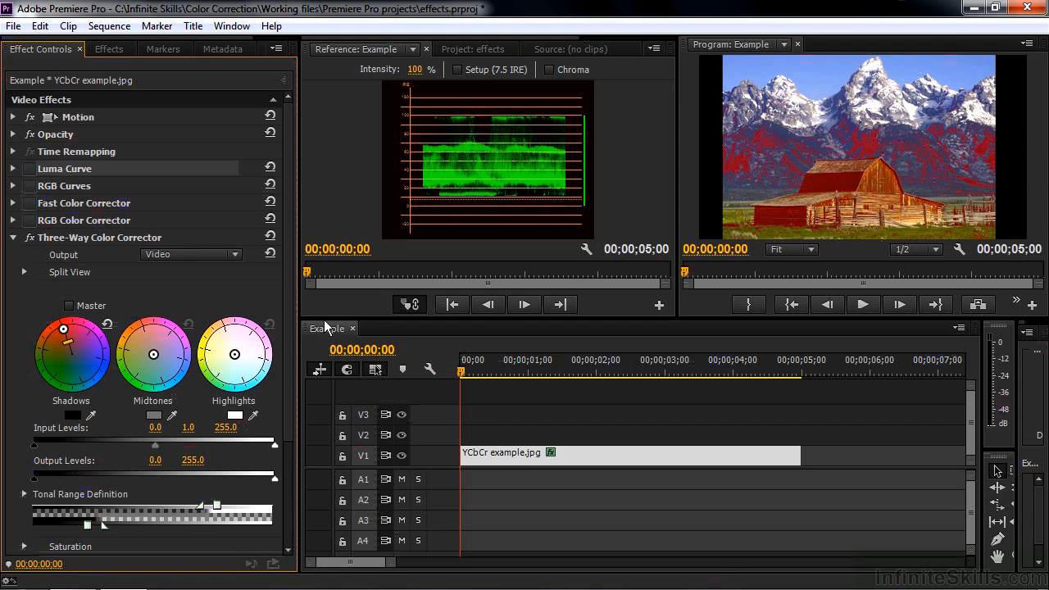
left_click(106, 326)
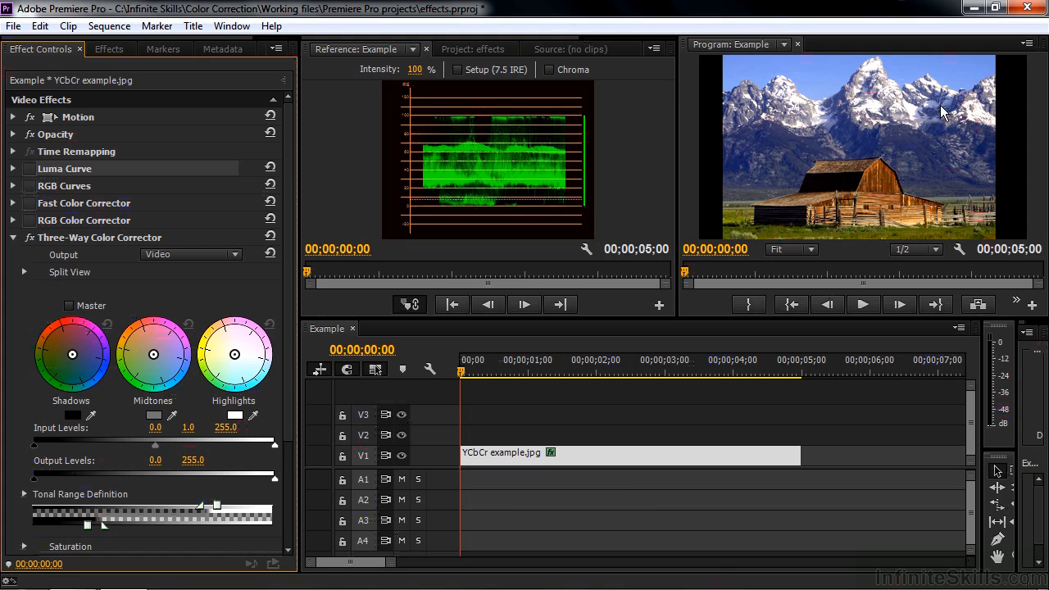
left_click_drag(236, 358, 228, 338)
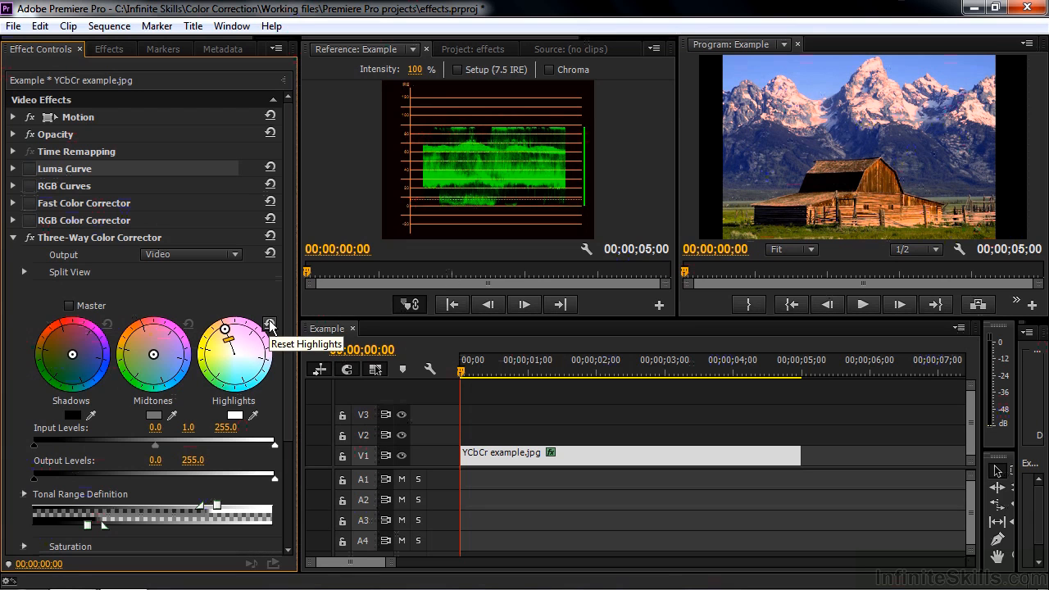
left_click(270, 325)
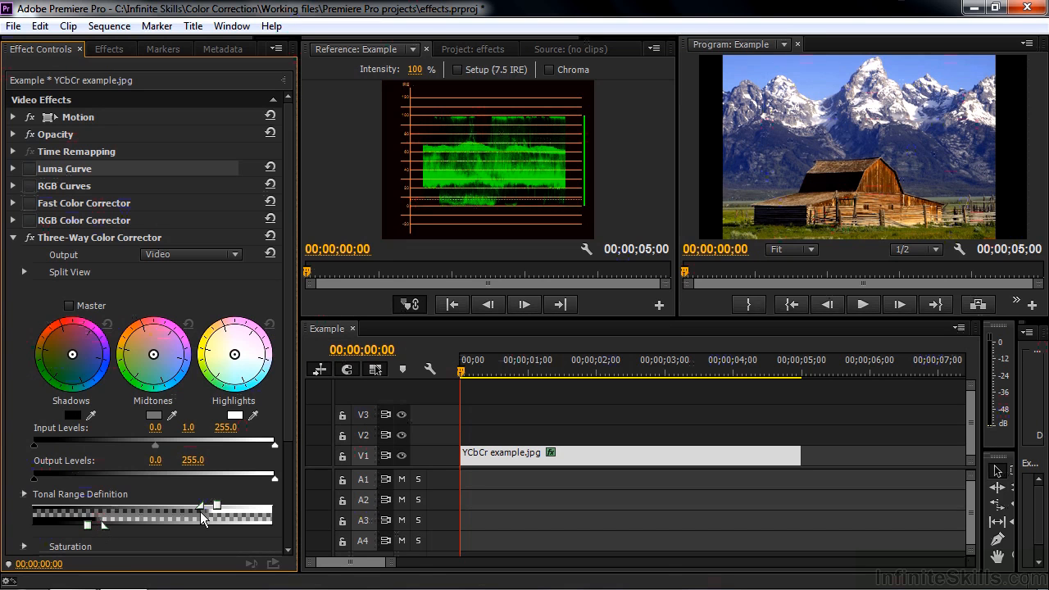
left_click_drag(284, 418, 297, 535)
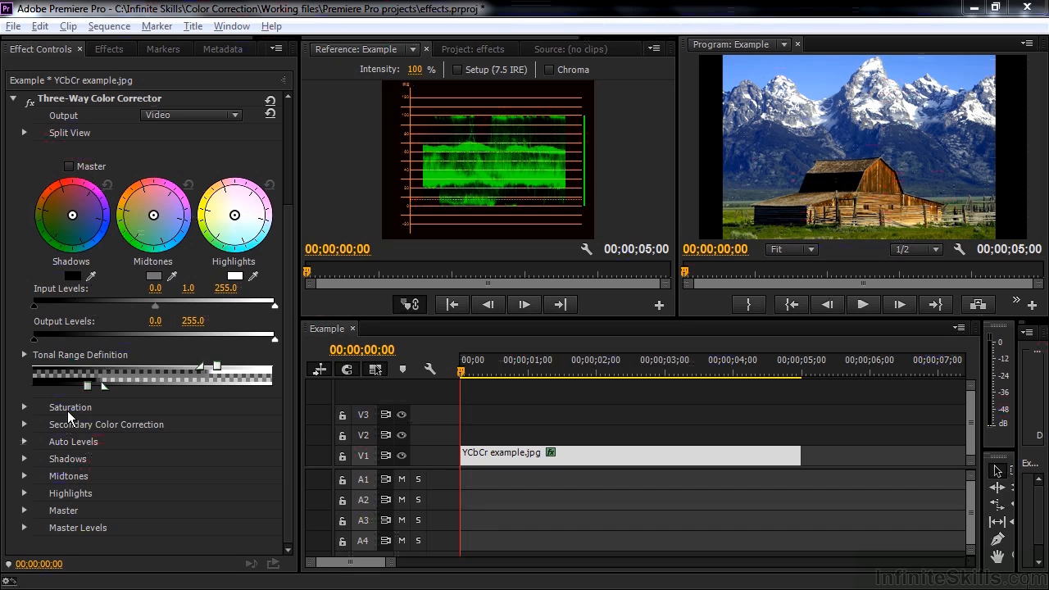
- Create a custom bin named My Color Correction FX in the effects library
left_click(109, 49)
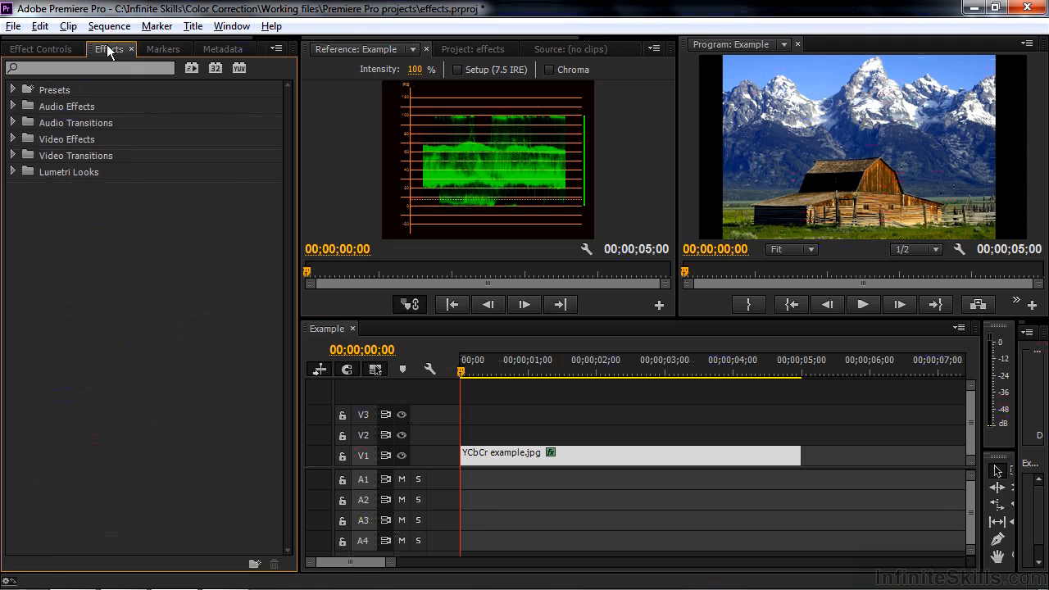
left_click(276, 49)
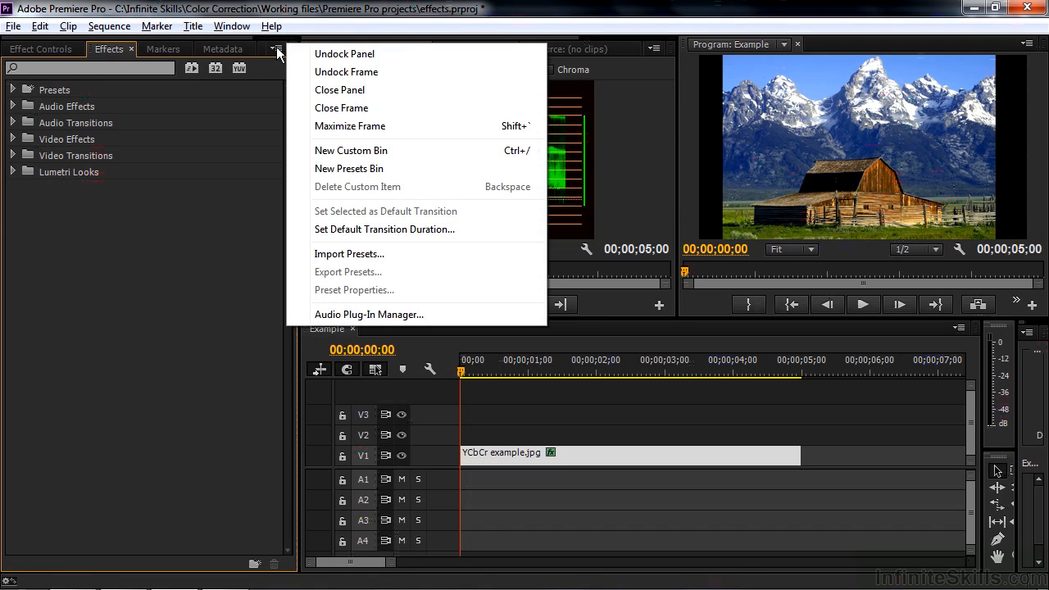
left_click(345, 152)
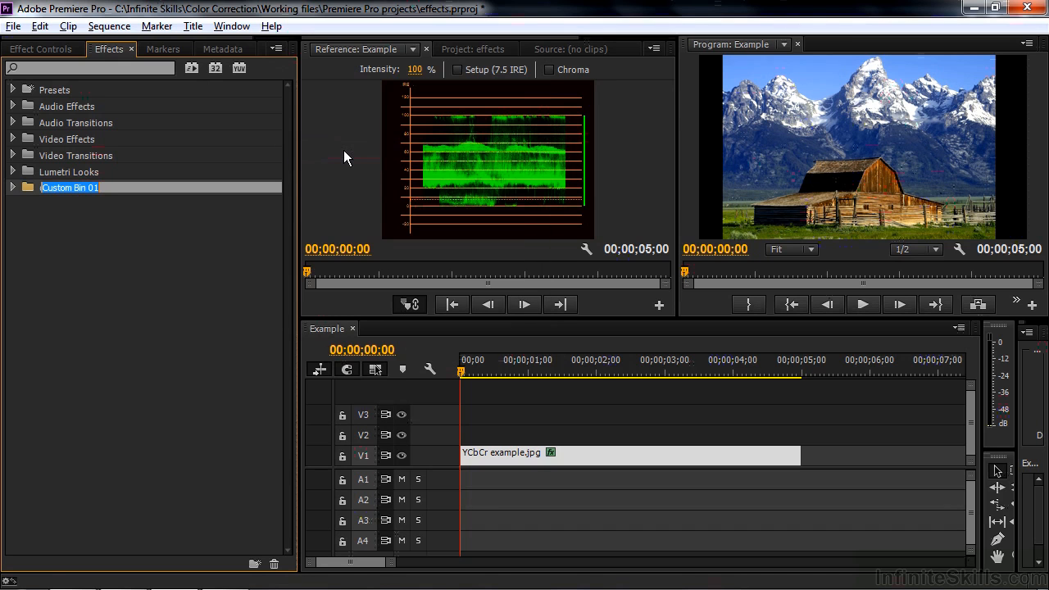
type("My Color Correction FX")
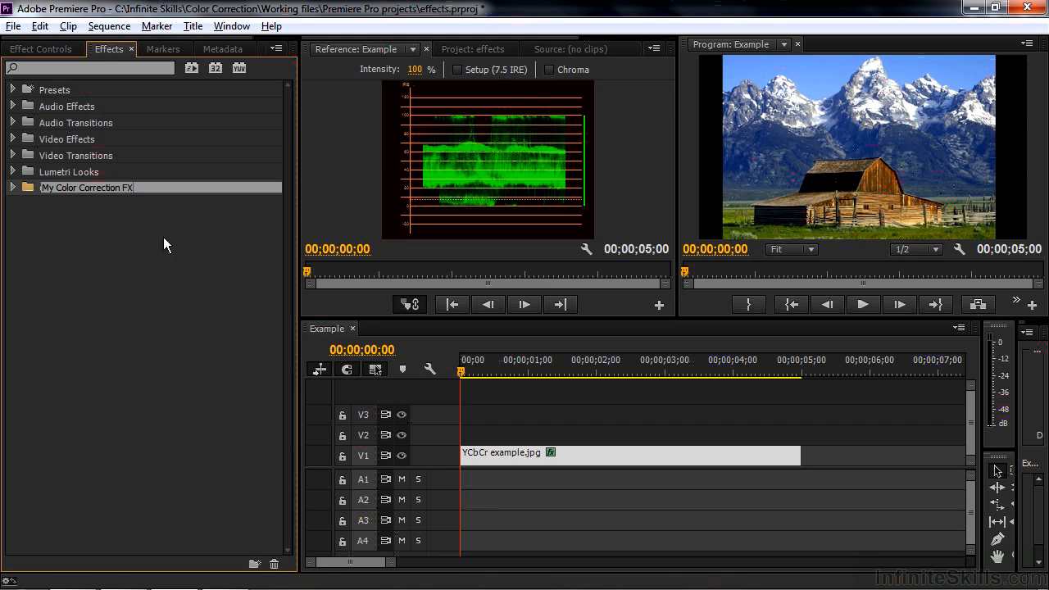
left_click(131, 237)
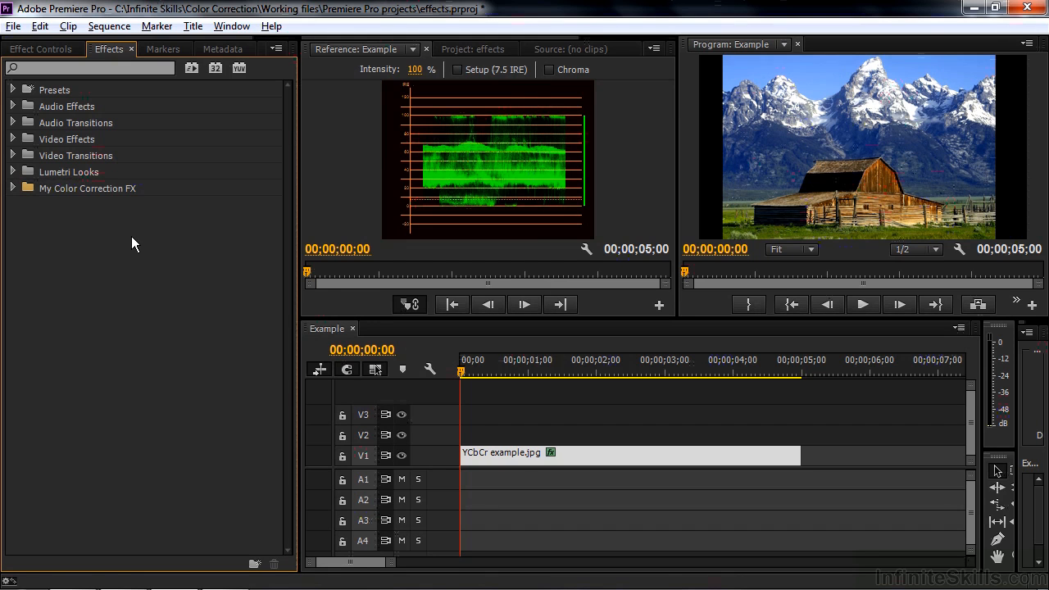
- Add Fast Color Corrector from the Color Correction video effects to the My Color Correction FX bin, and expand the bin
left_click(13, 139)
left_click(22, 204)
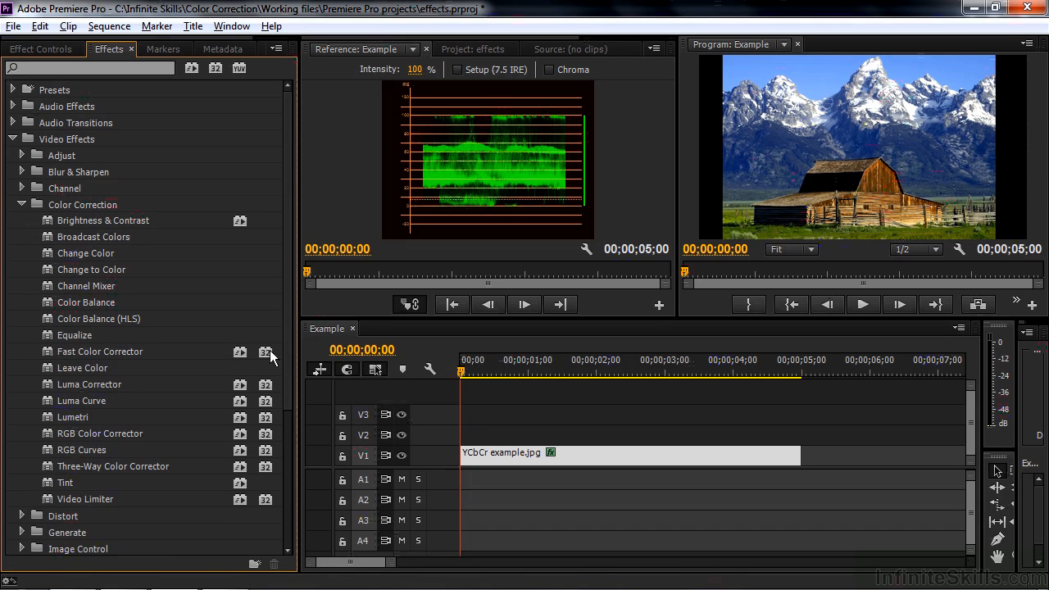
left_click_drag(289, 348, 297, 515)
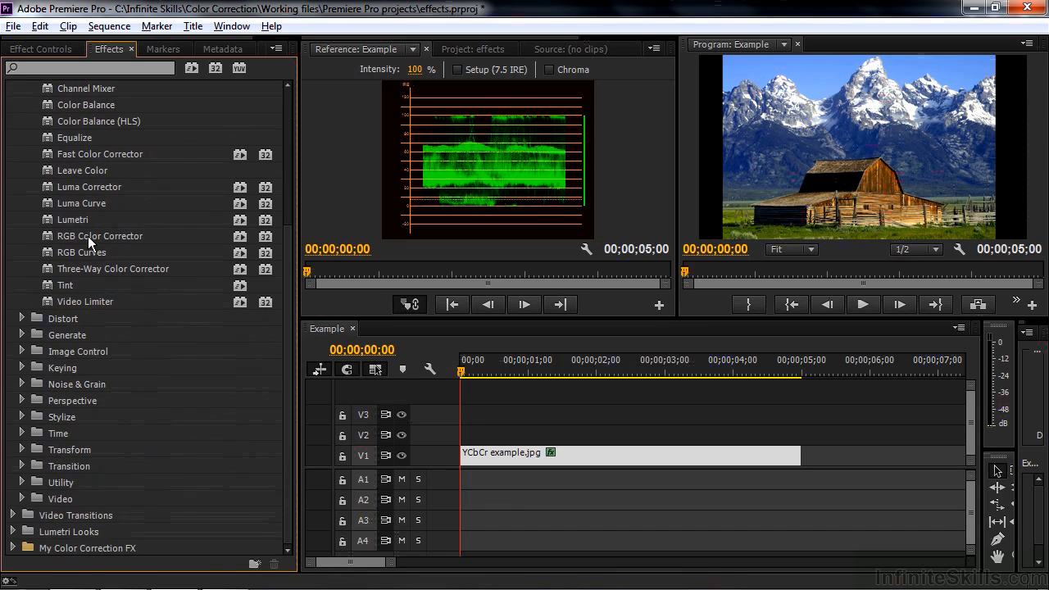
left_click_drag(52, 152, 65, 555)
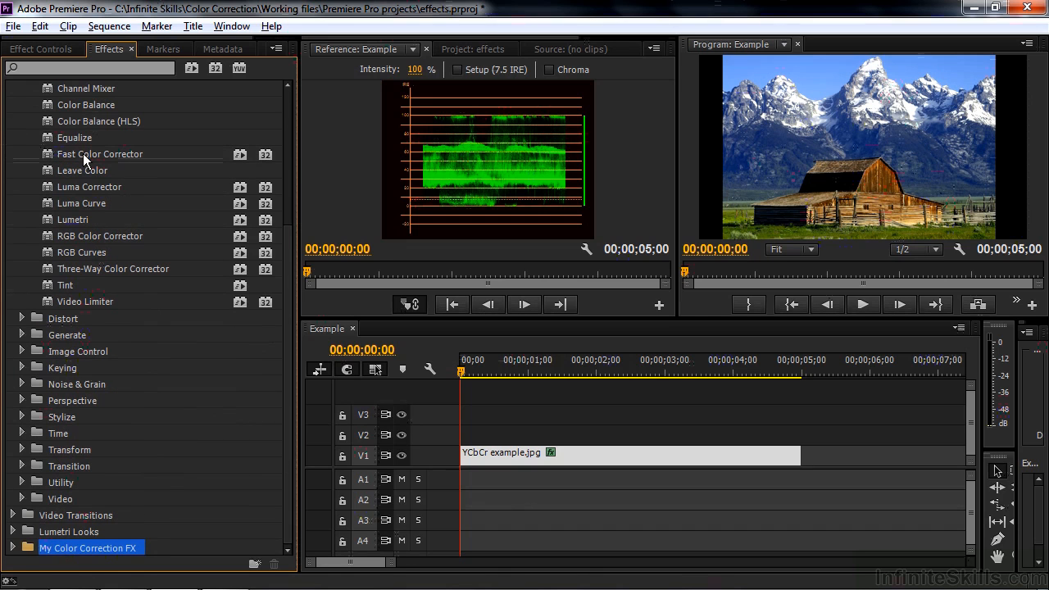
left_click(13, 548)
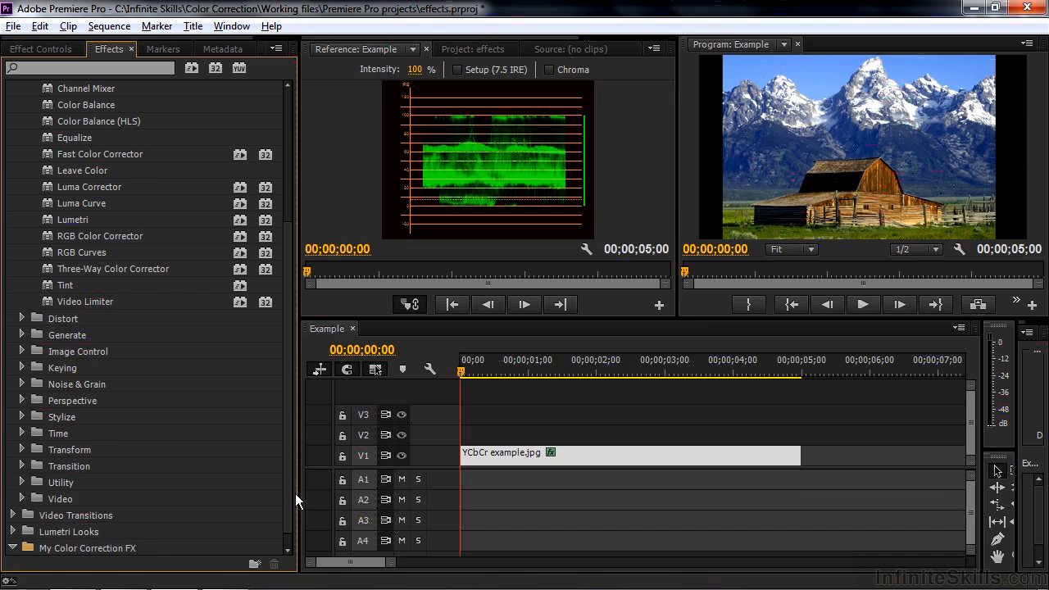
- Collapse the My Color Correction FX bin and add Luma Curve, RGB Color Corrector, RGB Curves, Three-Way Color Corrector and Tint to it
scroll(288, 504, "down", 1)
left_click(18, 532)
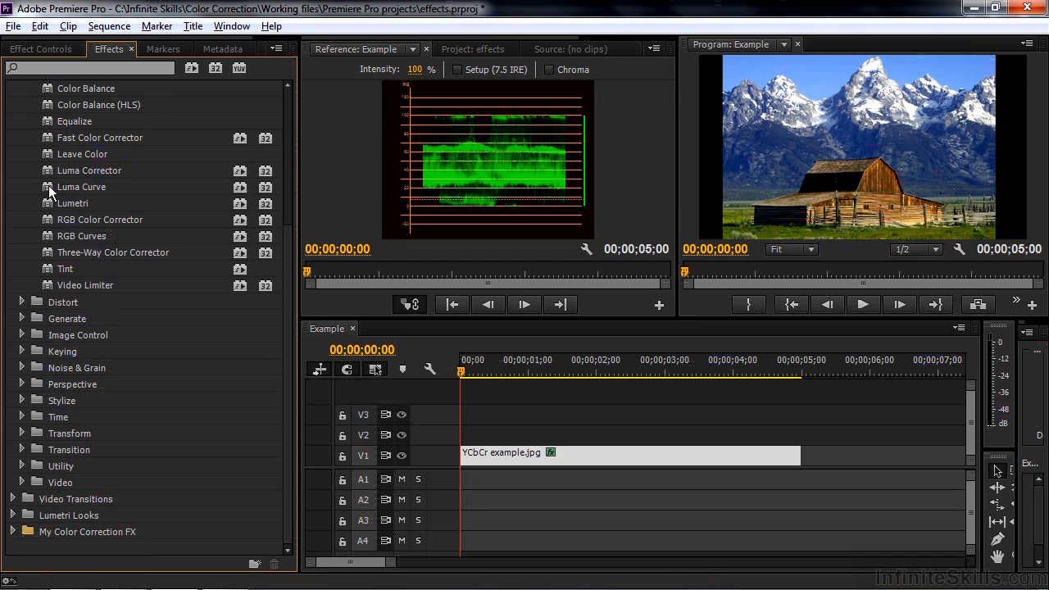
left_click(72, 531)
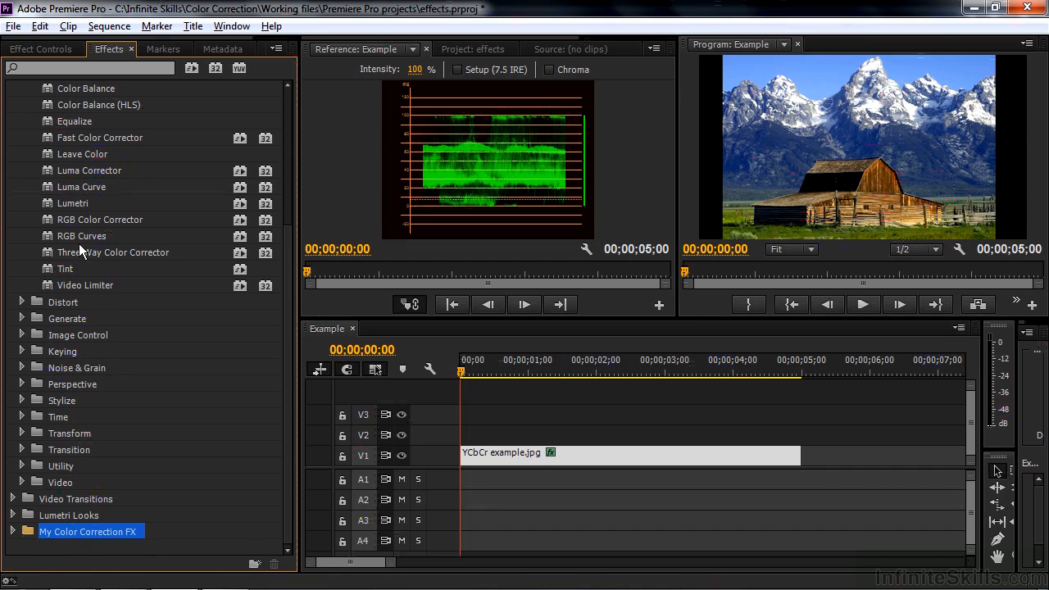
left_click_drag(54, 223, 72, 532)
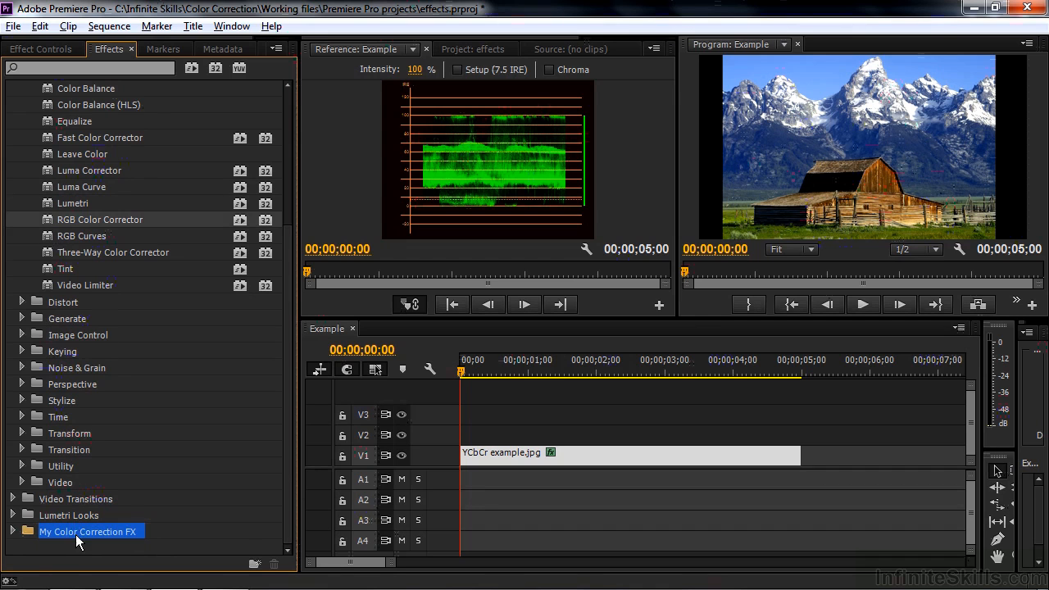
left_click_drag(52, 239, 72, 533)
left_click_drag(48, 257, 74, 532)
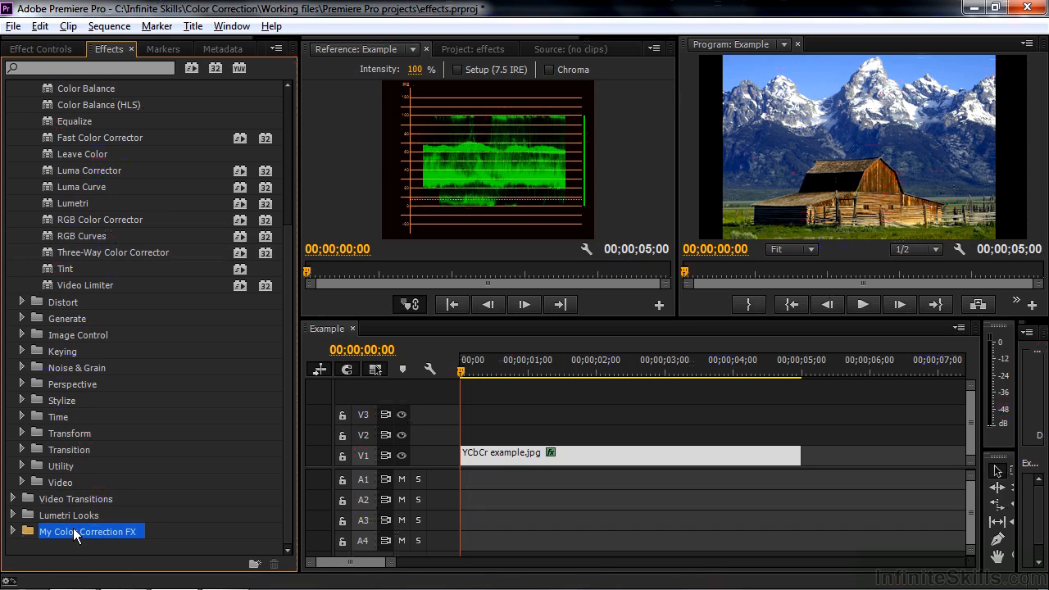
left_click_drag(47, 267, 72, 532)
- Look through the Color Correction, Transform and Keying video effects, and expand the My Color Correction FX bin to review its contents
scroll(285, 431, "up", 4)
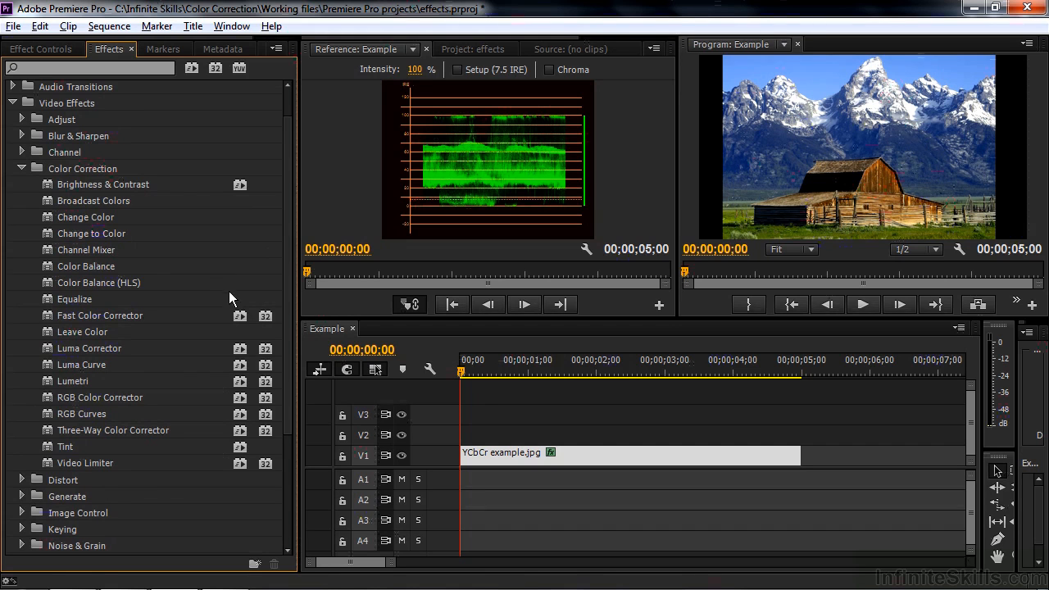
scroll(286, 313, "down", 4)
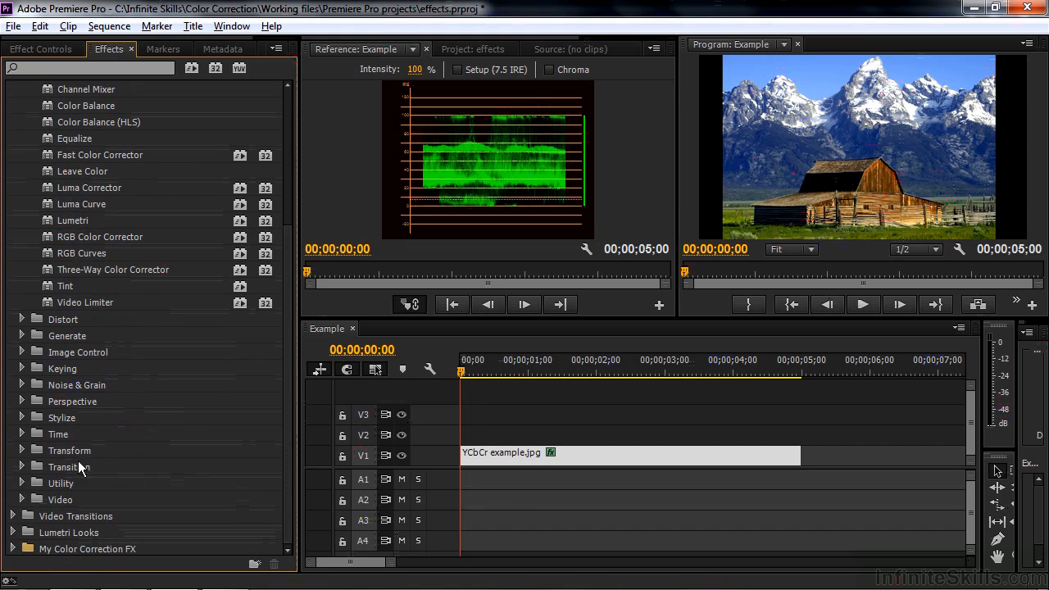
left_click(22, 450)
left_click_drag(290, 436, 296, 513)
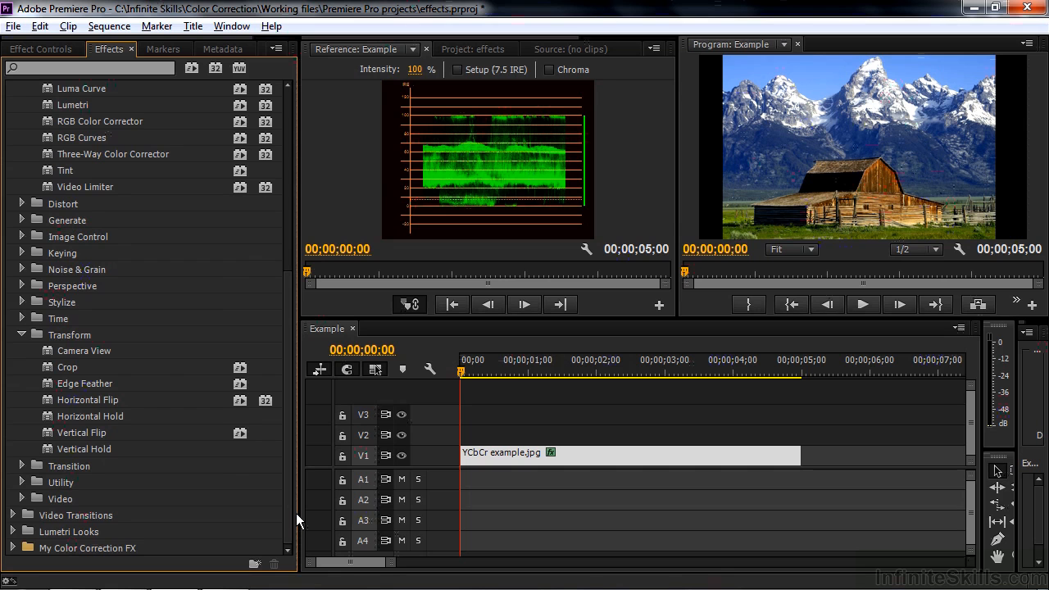
left_click(22, 254)
left_click_drag(290, 337, 296, 445)
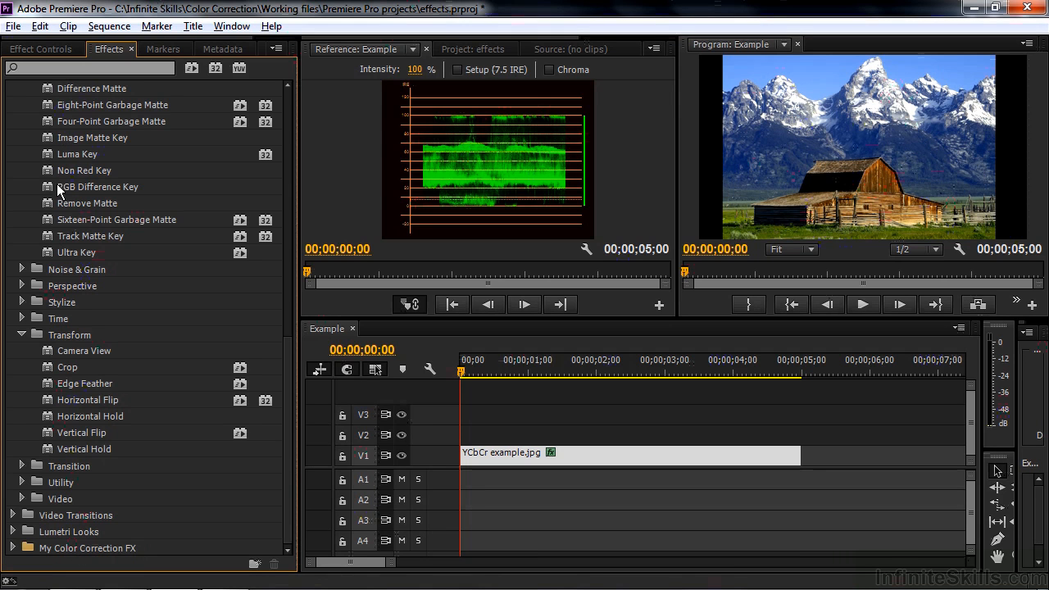
left_click(13, 547)
scroll(288, 483, "down", 5)
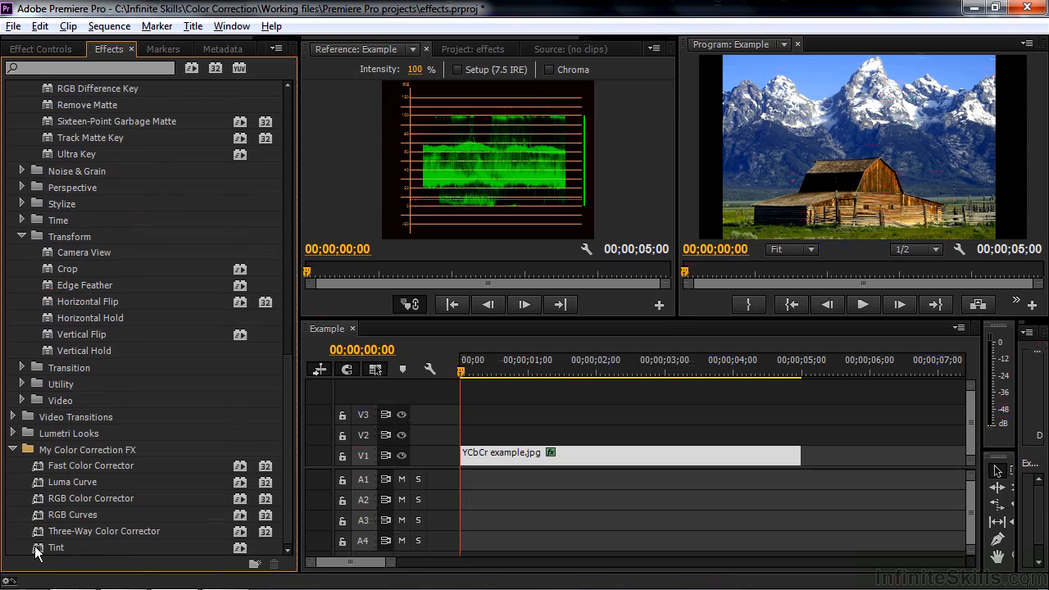